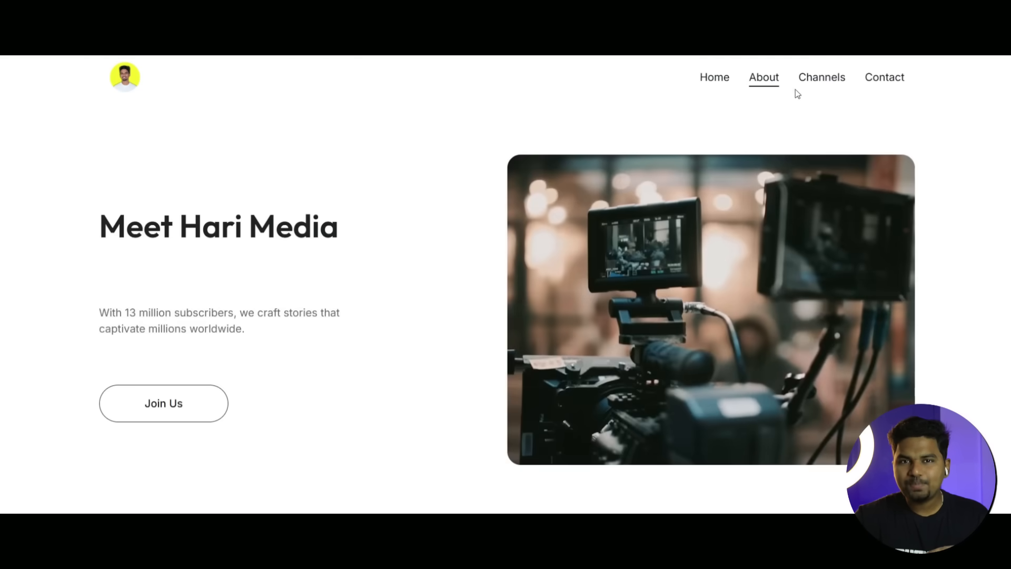
# Look through the finished Hari Media example website, including the About page's journey and projects sections and the Channels link
pyautogui.scroll(-10, 505, 284)
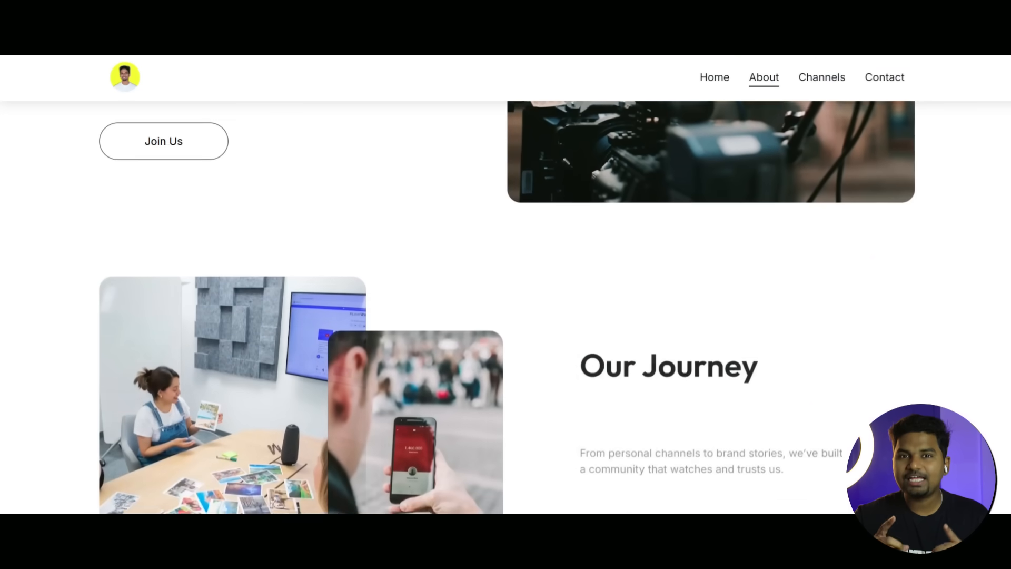
pyautogui.scroll(-10, 506, 294)
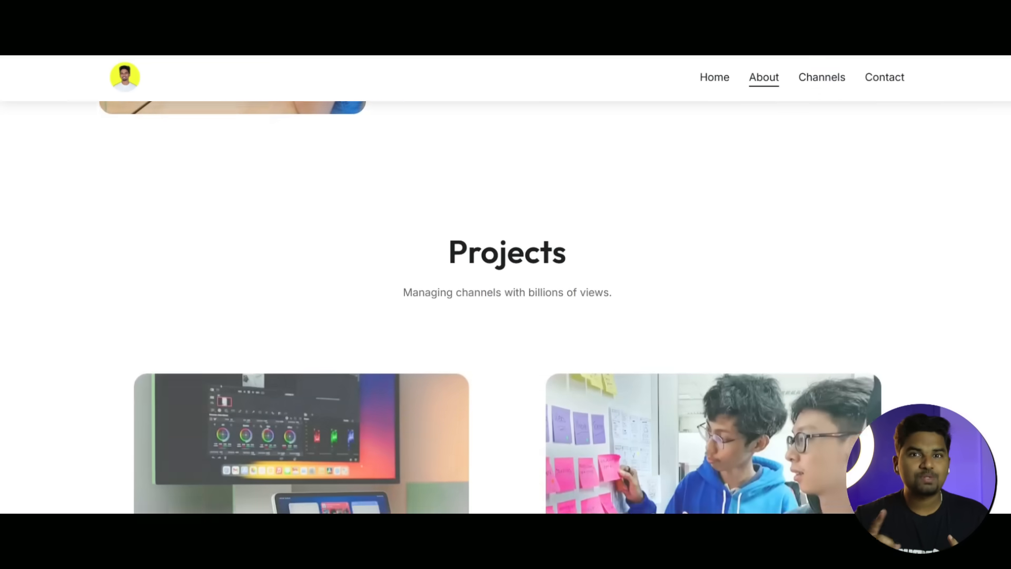
pyautogui.scroll(-10, 1008, 402)
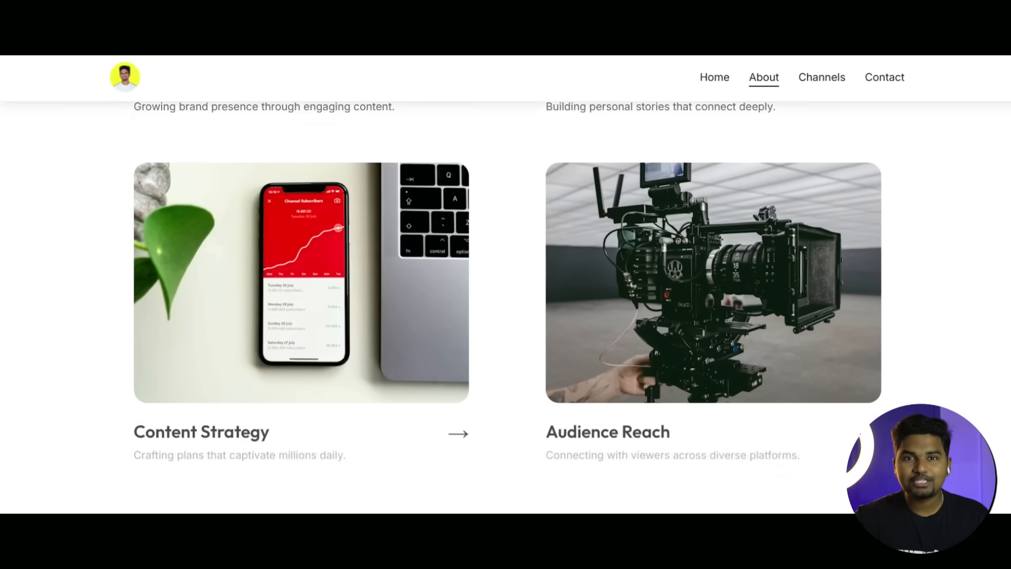
pyautogui.scroll(-10, 1006, 415)
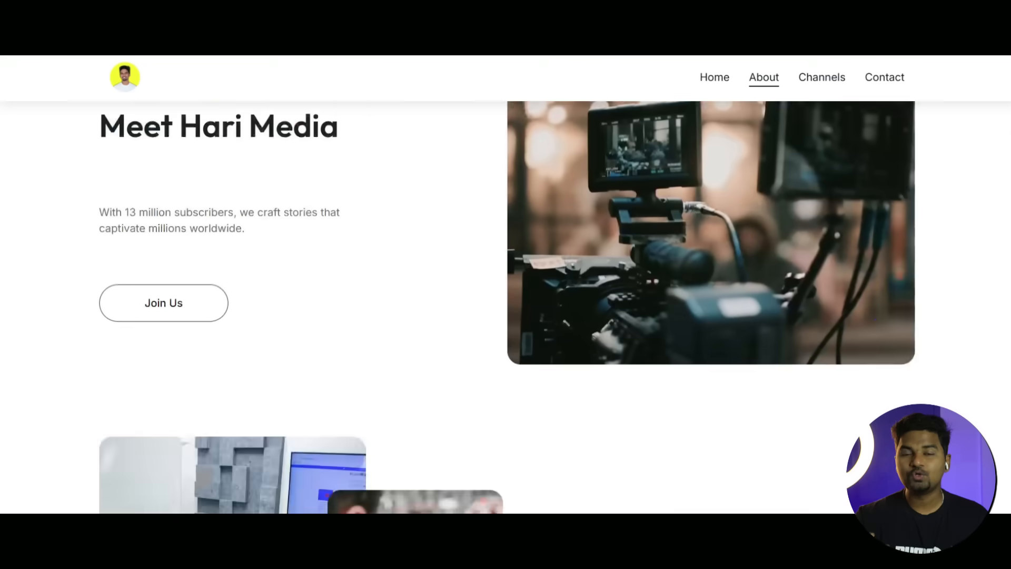
pyautogui.moveTo(1010, 131); pyautogui.dragTo(1009, 110)
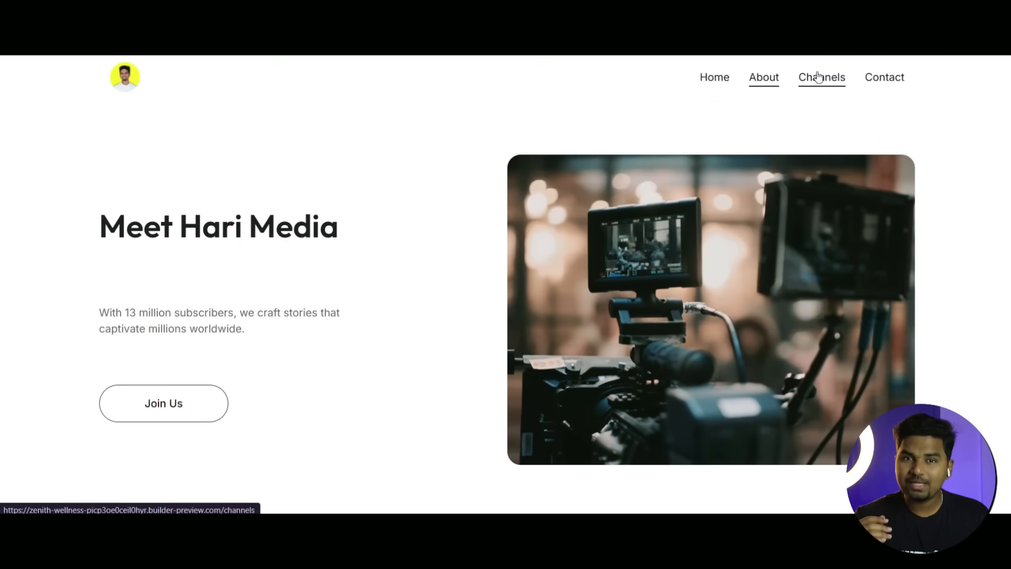
pyautogui.scroll(-8, 1006, 89)
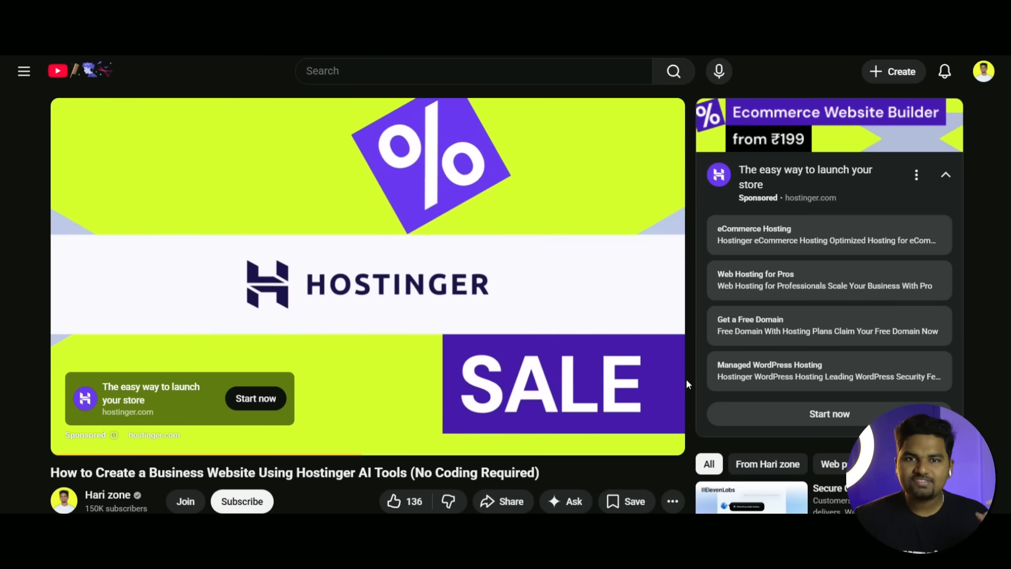
# Open the Hostinger offer linked in the video's pinned comment and go to its Website Builder plan deals
pyautogui.scroll(-3, 507, 410)
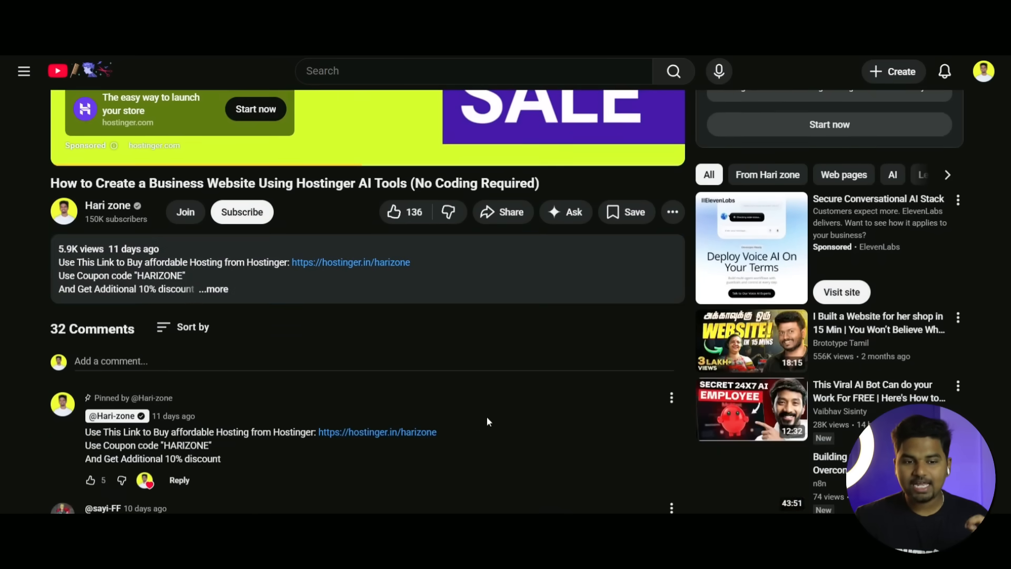
pyautogui.scroll(-3, 501, 410)
pyautogui.click(378, 433)
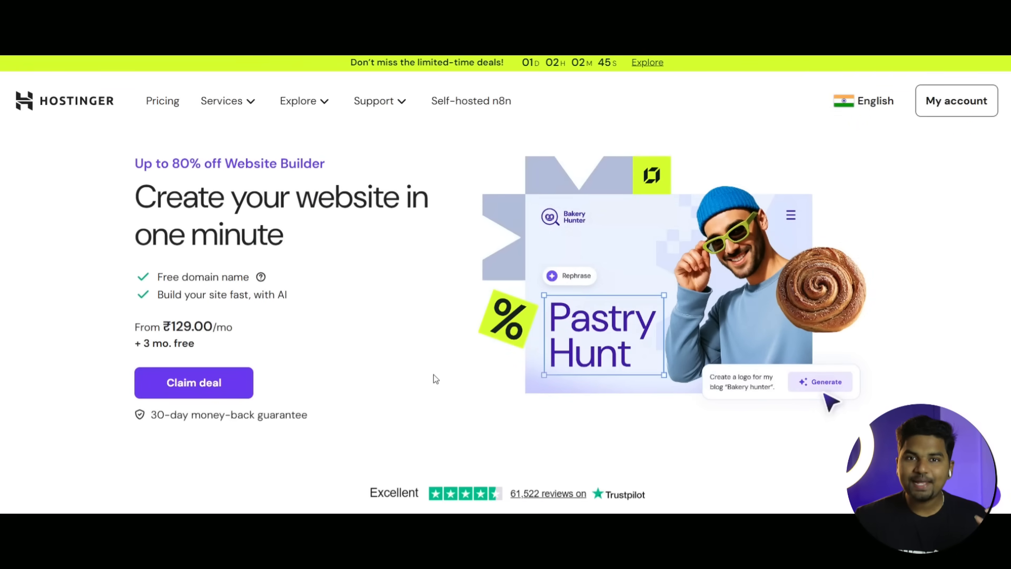
pyautogui.click(174, 381)
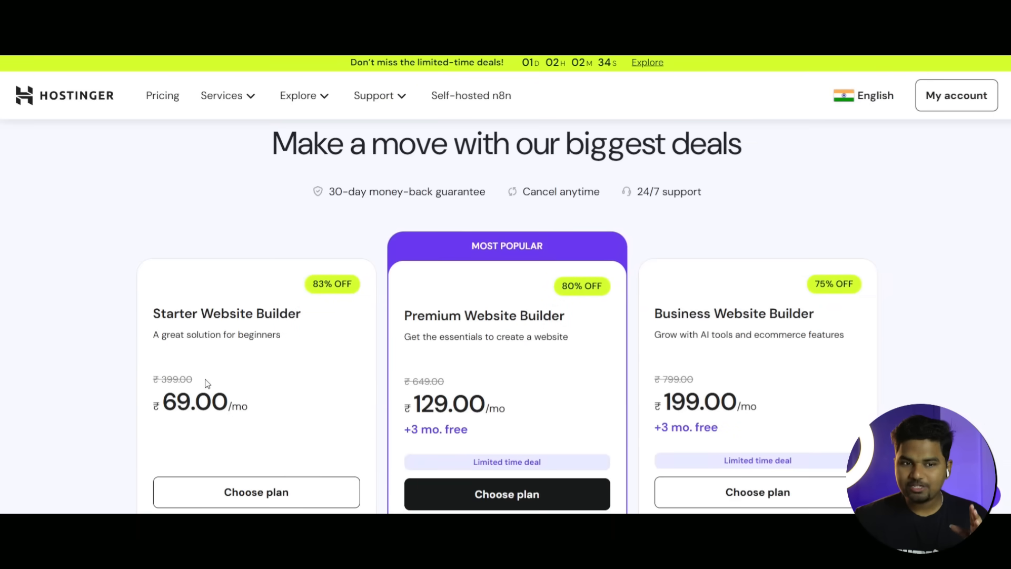
# Compare the Starter, Premium and Business Website Builder plans and their pricing
pyautogui.moveTo(152, 313); pyautogui.dragTo(359, 331)
pyautogui.click(411, 310)
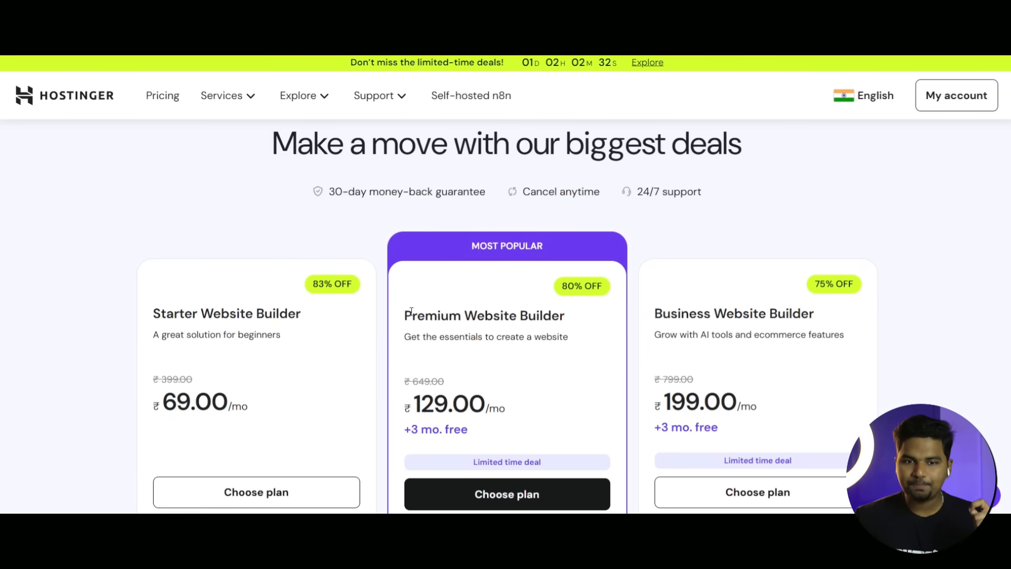
pyautogui.moveTo(411, 310); pyautogui.dragTo(832, 315)
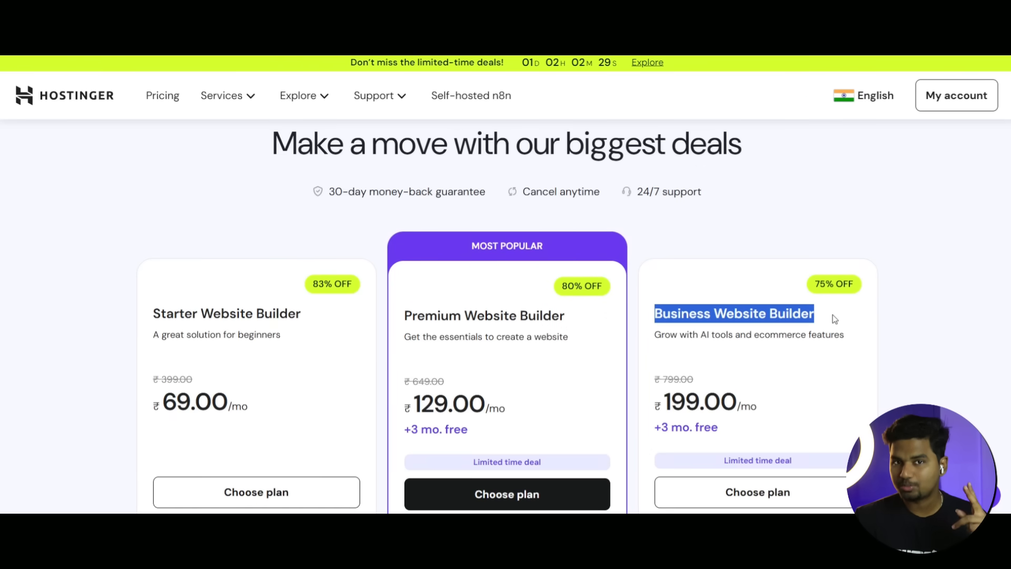
pyautogui.click(494, 330)
pyautogui.moveTo(654, 313); pyautogui.dragTo(811, 310)
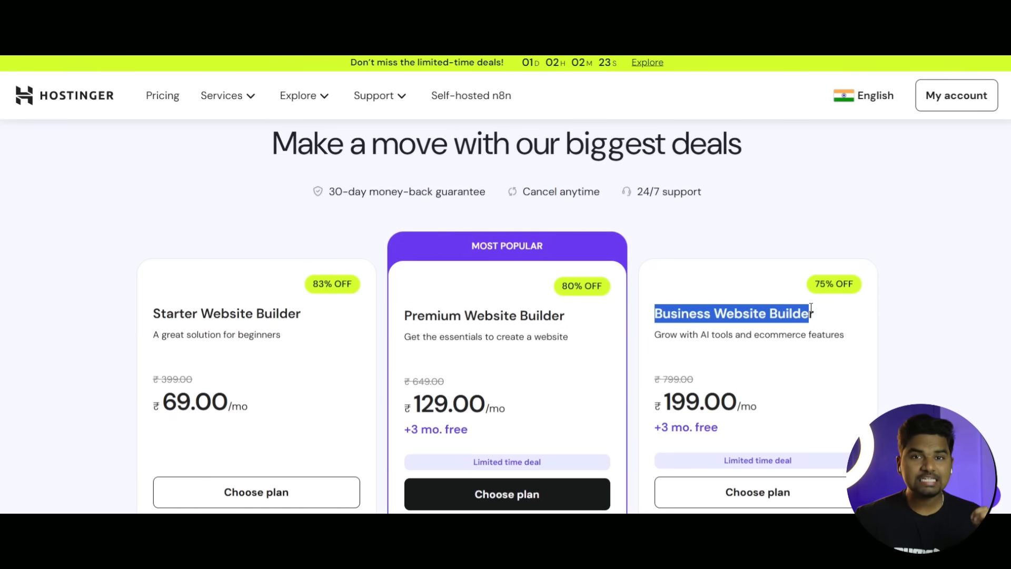
pyautogui.scroll(-2, 811, 310)
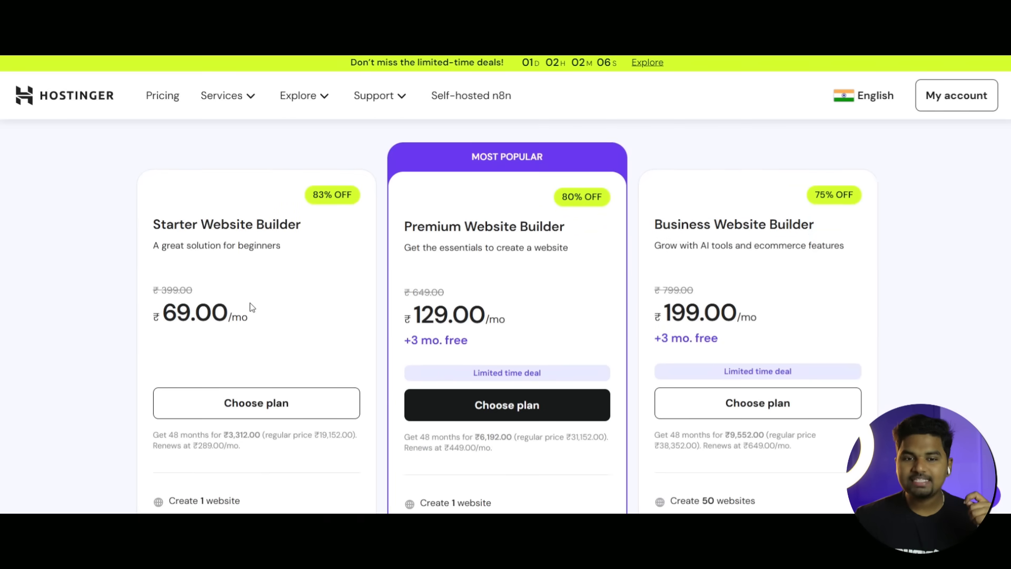
# Choose the Premium Website Builder plan and add it to the cart
pyautogui.moveTo(411, 227); pyautogui.dragTo(559, 226)
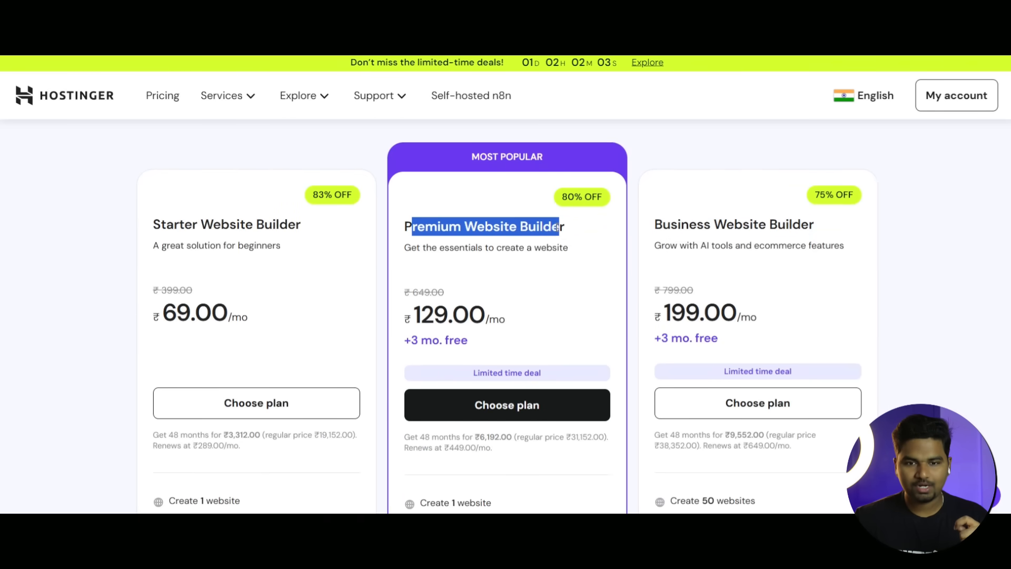
pyautogui.click(546, 234)
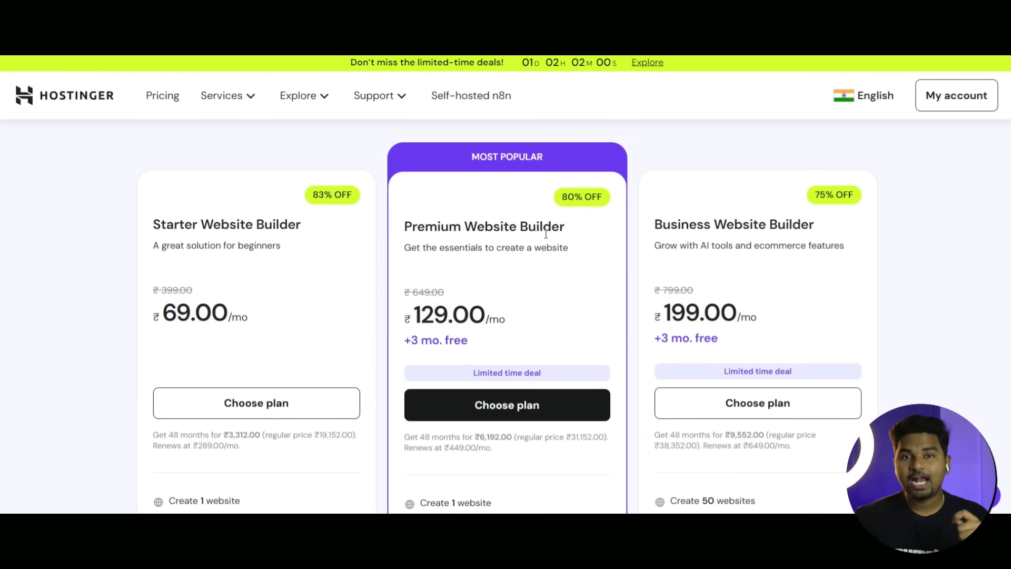
pyautogui.click(511, 409)
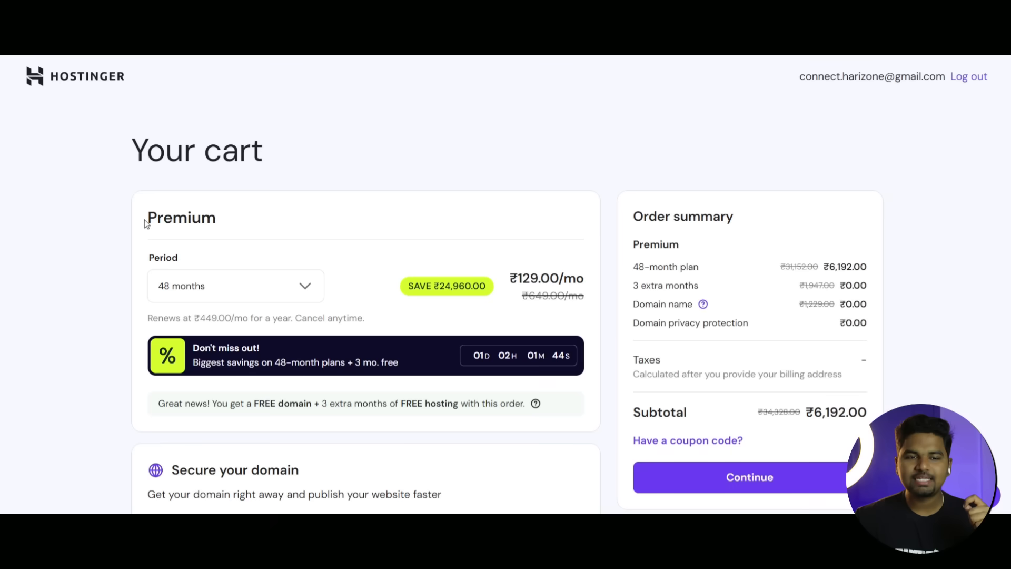
# Set the Premium plan's period to 12 months and check the free domain note in the cart
pyautogui.moveTo(144, 220); pyautogui.dragTo(241, 238)
pyautogui.moveTo(186, 262); pyautogui.dragTo(147, 263)
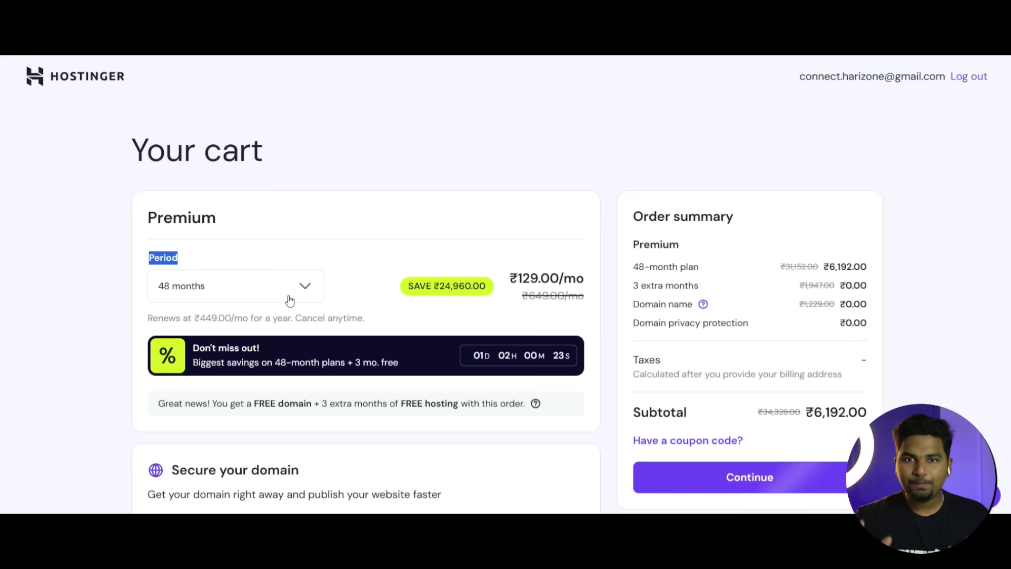
pyautogui.click(289, 298)
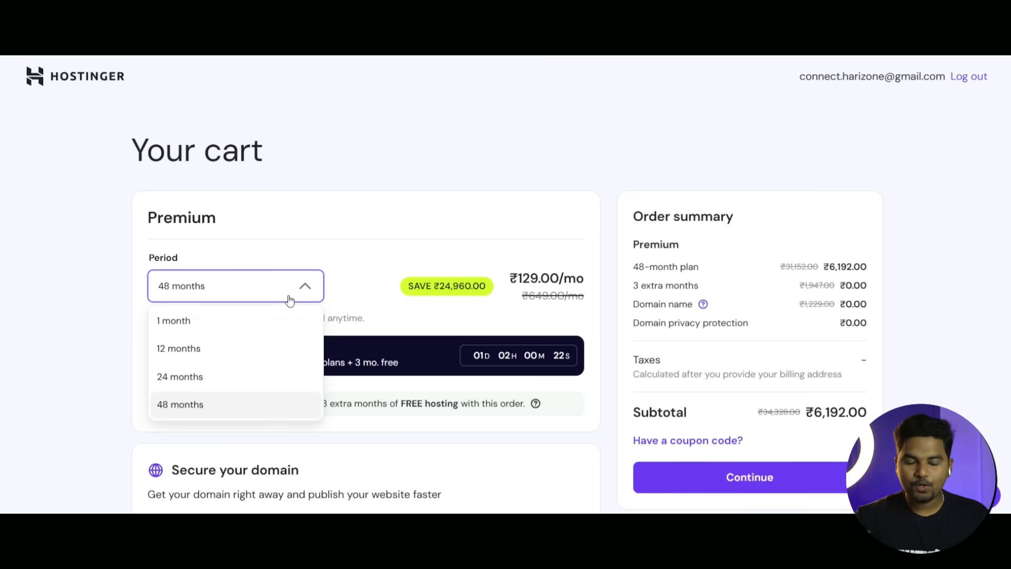
pyautogui.click(234, 346)
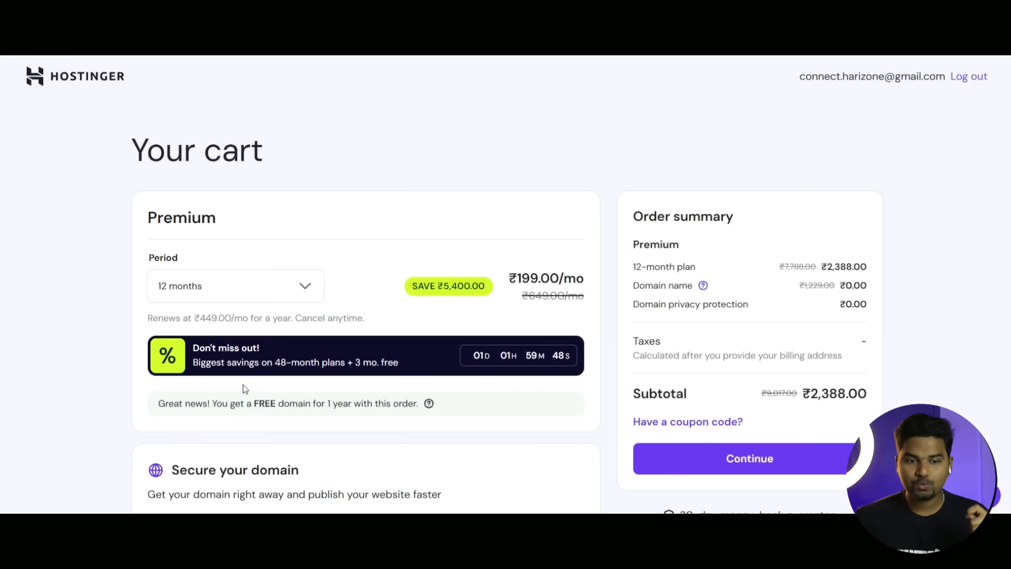
pyautogui.moveTo(150, 407); pyautogui.dragTo(413, 422)
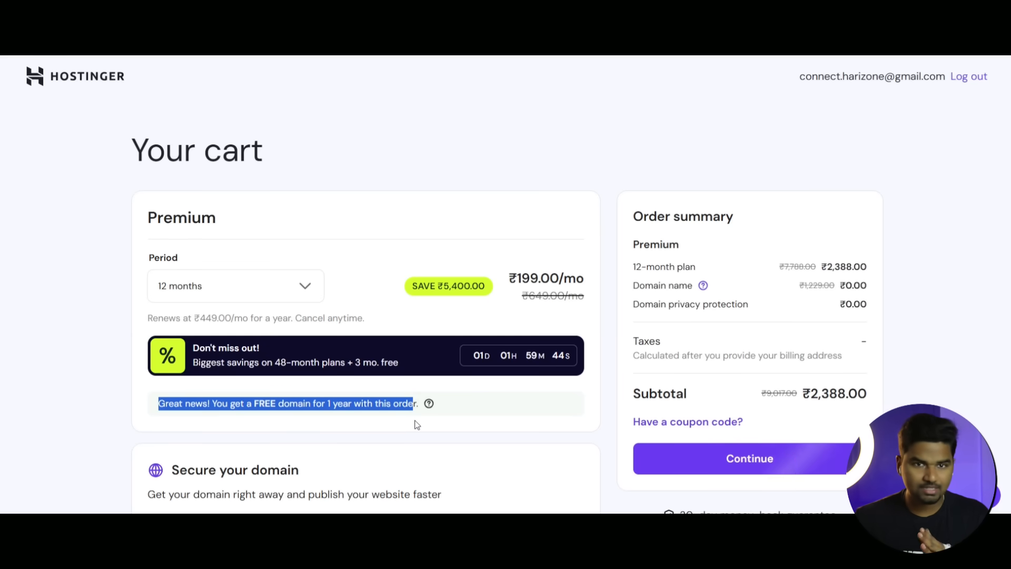
pyautogui.click(408, 426)
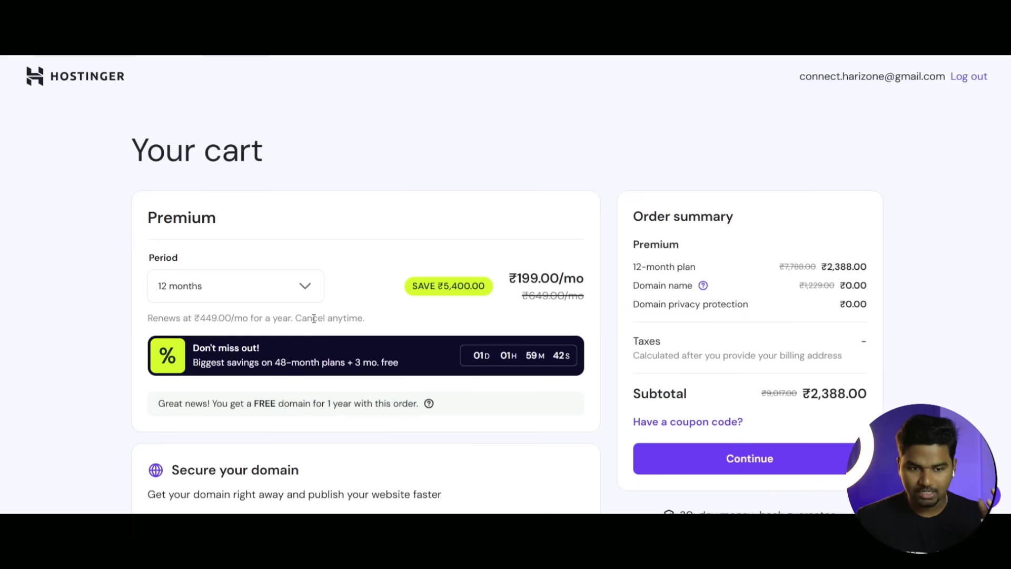
# Switch the plan period to 48 months for a price comparison and return it to 12 months
pyautogui.click(270, 289)
pyautogui.click(218, 415)
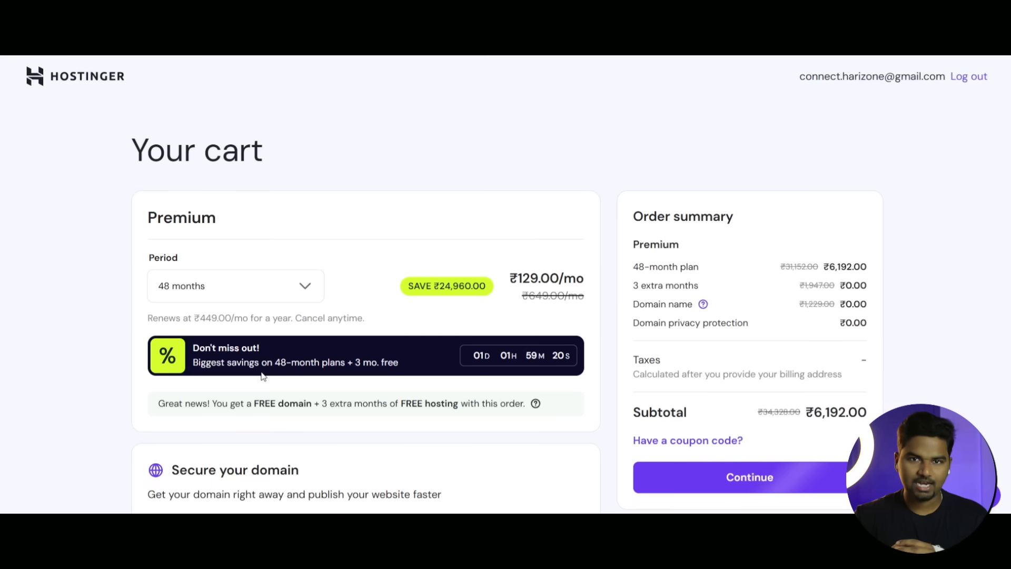
pyautogui.click(232, 285)
pyautogui.click(198, 360)
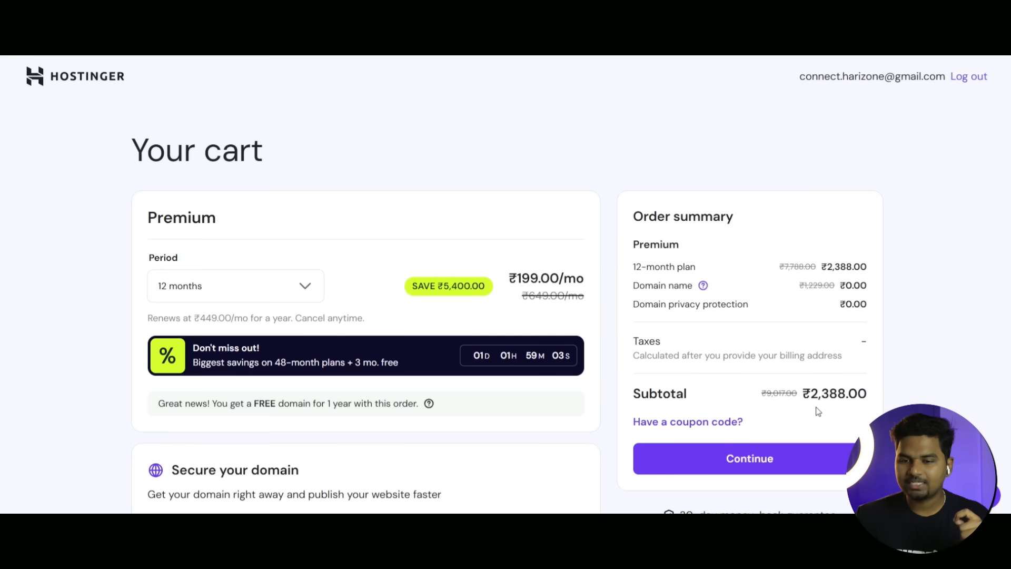
# Check the cart subtotal and enter the coupon code HARIZONE for the order
pyautogui.moveTo(809, 393); pyautogui.dragTo(845, 394)
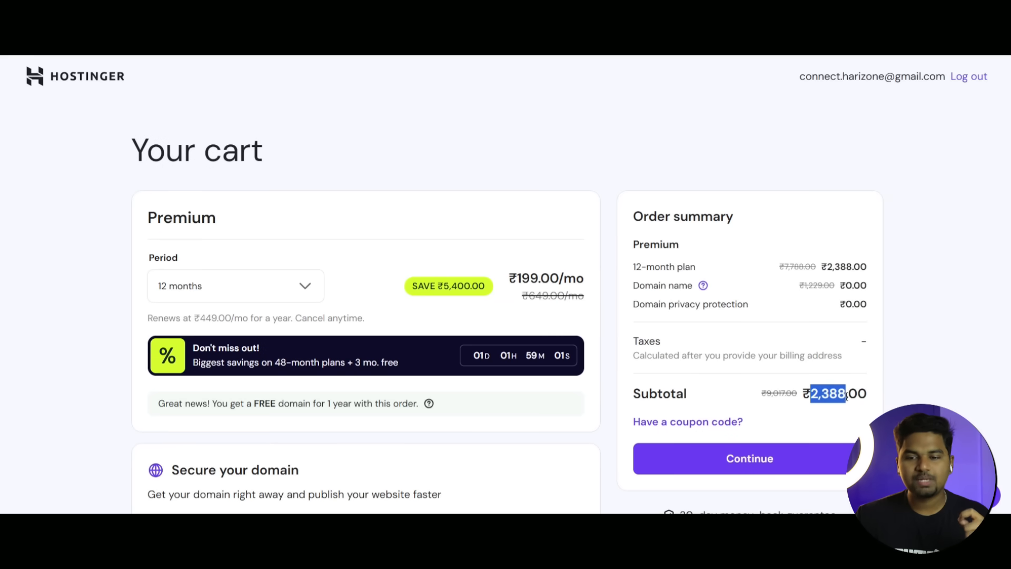
pyautogui.click(699, 427)
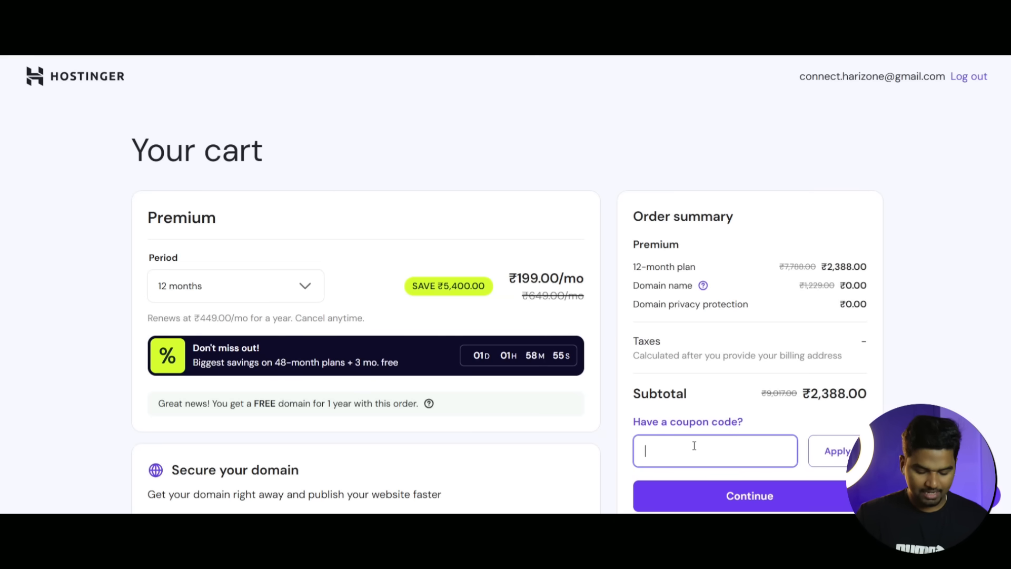
pyautogui.write('HARIZONE')
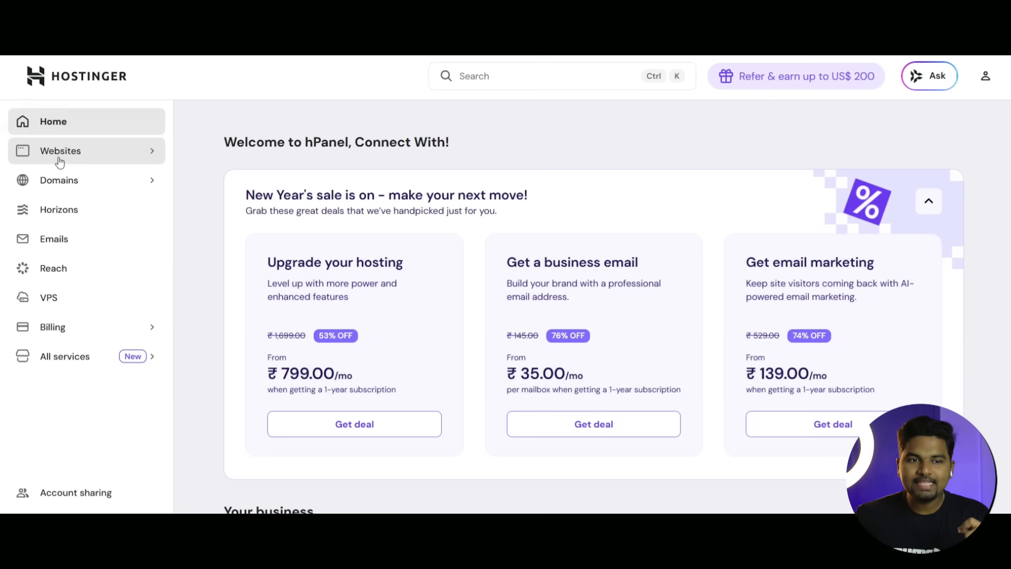
# Add a new website under the Business plan in the websites list, using Hostinger Website Builder
pyautogui.click(59, 158)
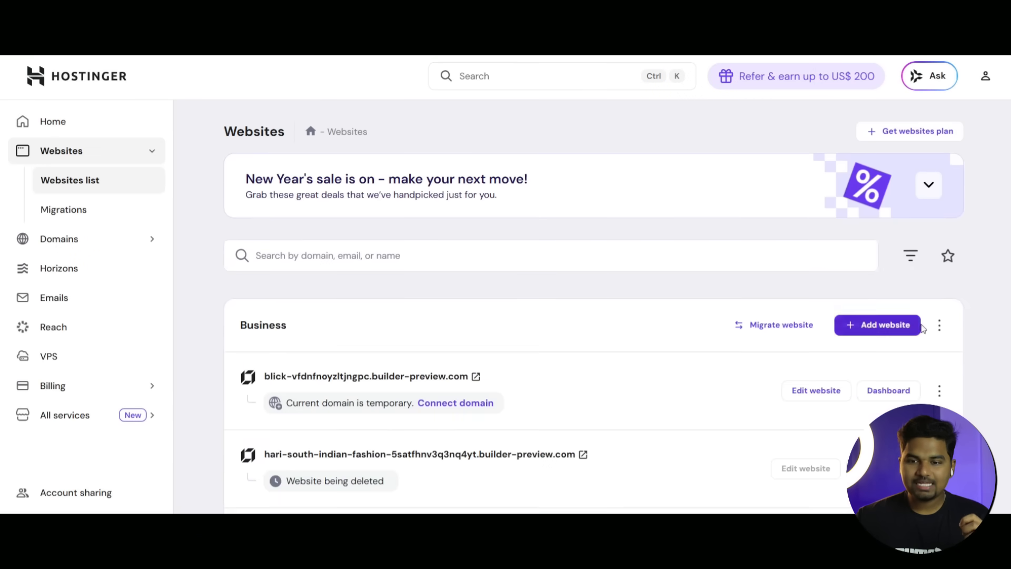
pyautogui.click(843, 323)
pyautogui.scroll(-1, 853, 325)
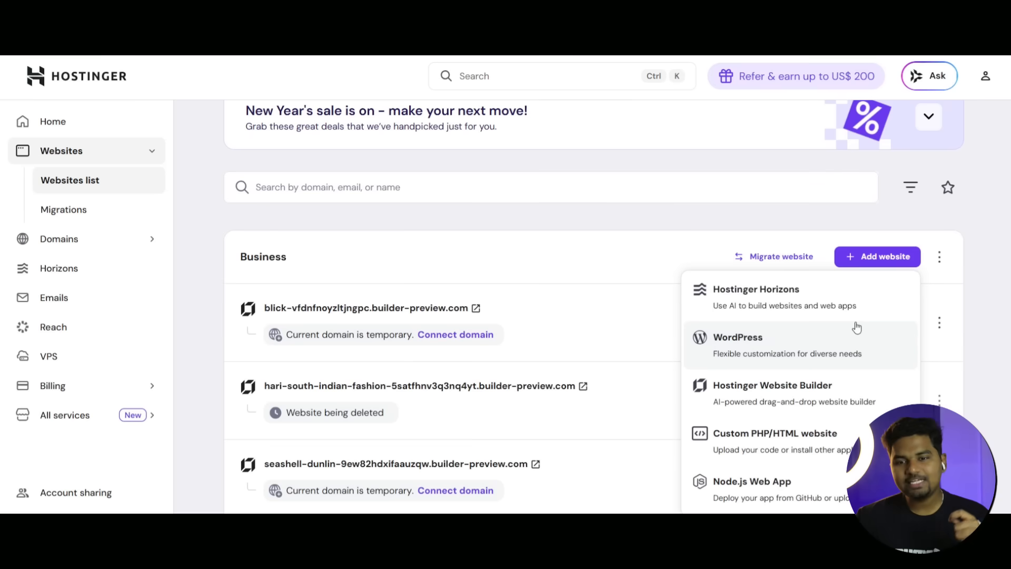
pyautogui.scroll(-1, 856, 328)
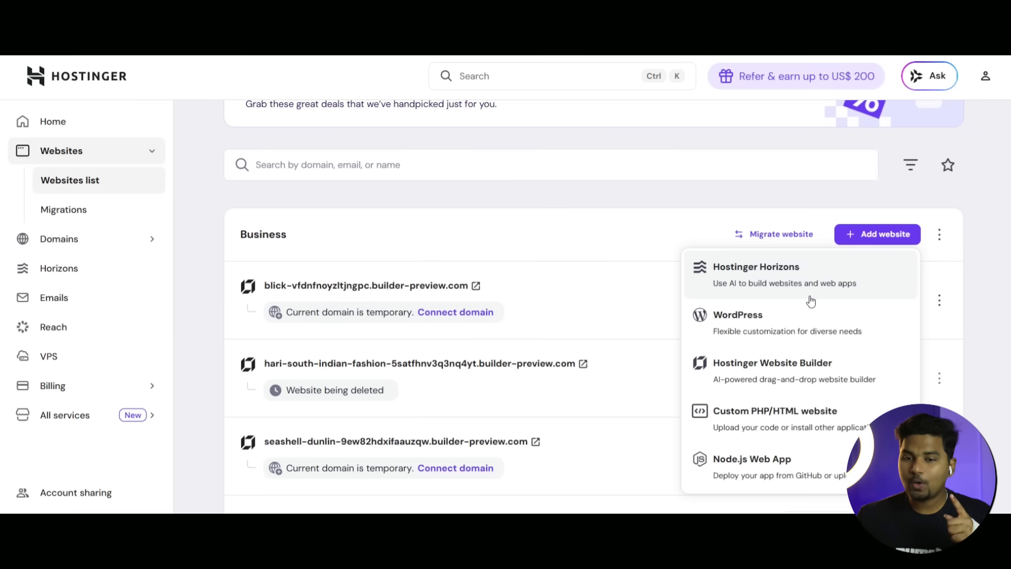
pyautogui.scroll(-1, 789, 358)
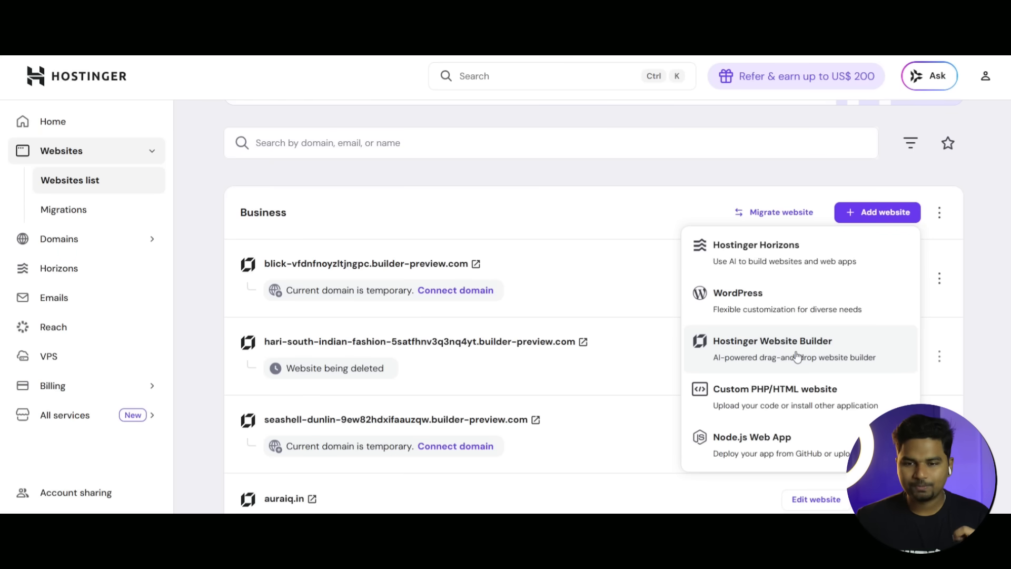
pyautogui.click(798, 356)
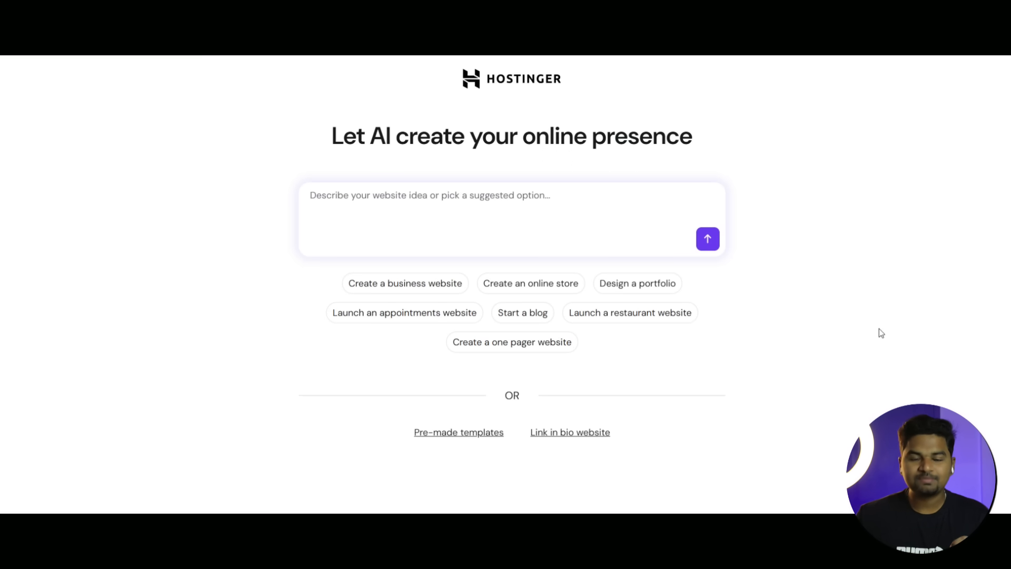
# Open the link in bio website option and browse its customizable templates
pyautogui.click(591, 433)
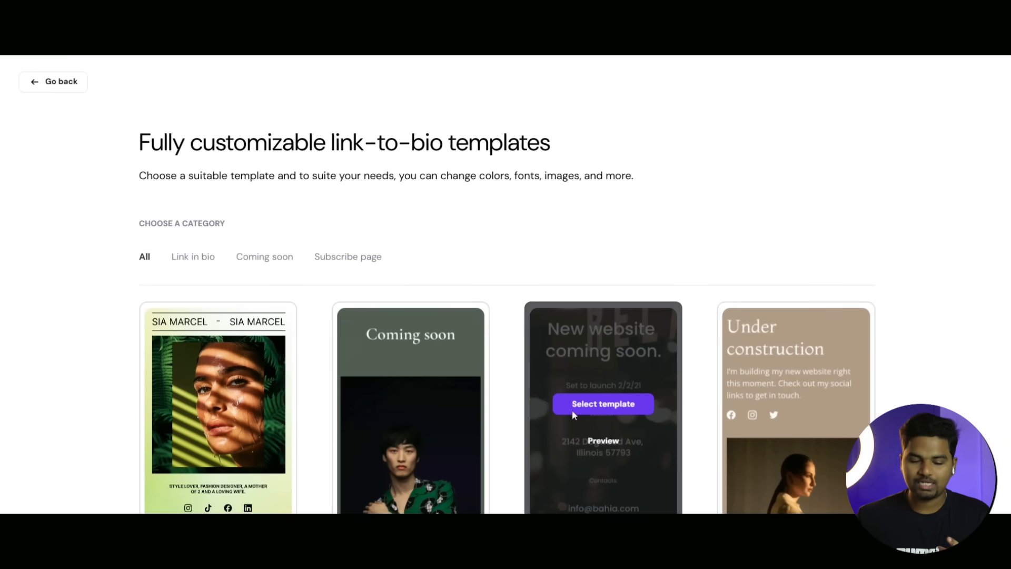
pyautogui.scroll(-1, 416, 181)
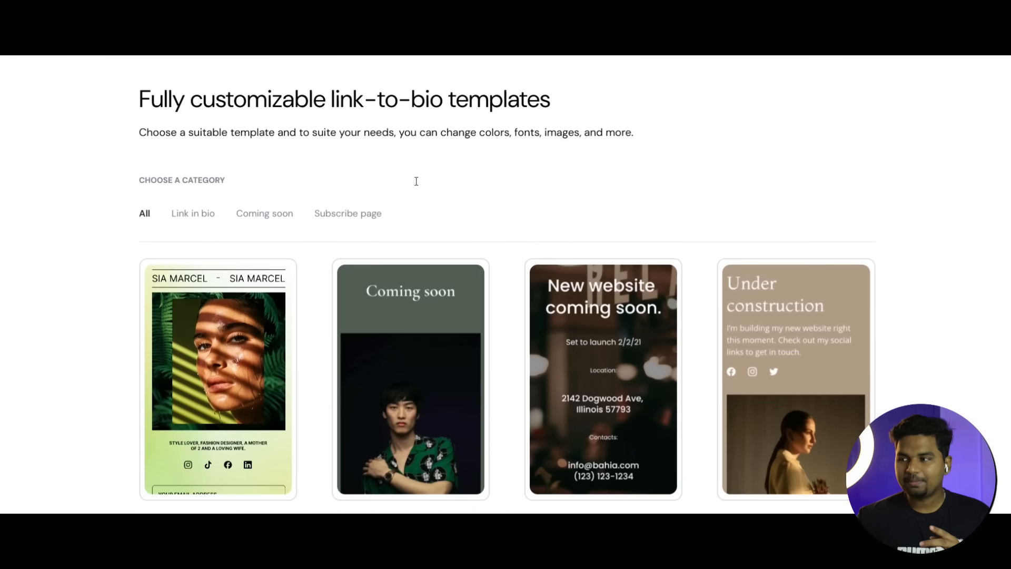
pyautogui.scroll(1, 416, 185)
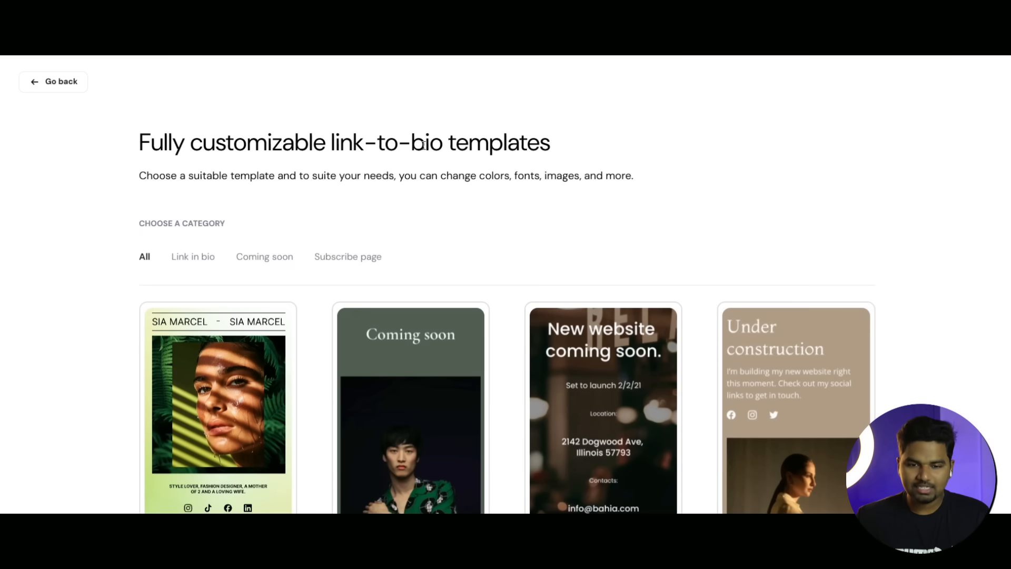
pyautogui.scroll(-3, 481, 195)
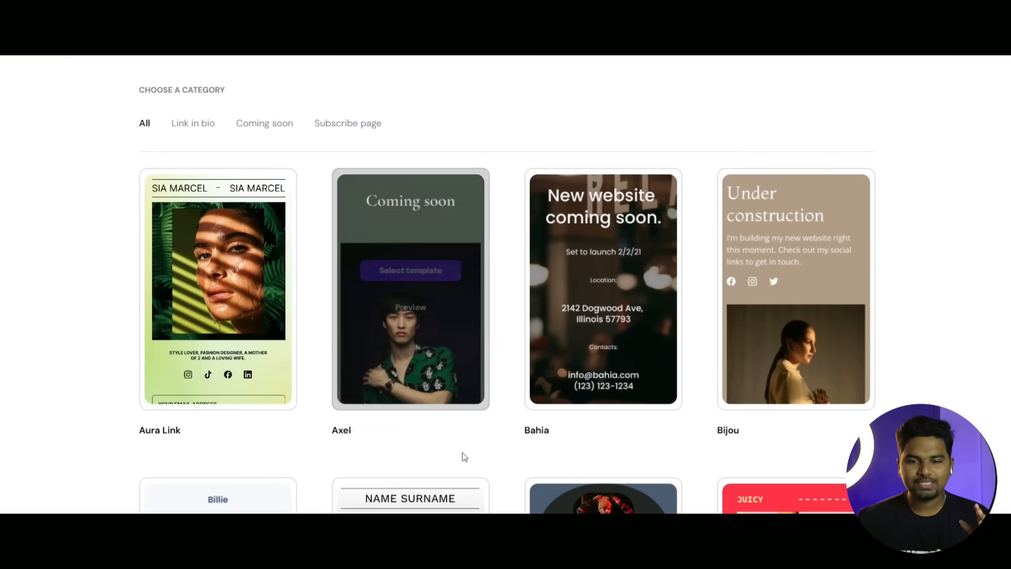
# Look through the remaining templates for link in bio, coming soon and subscribe pages
pyautogui.scroll(-2, 496, 403)
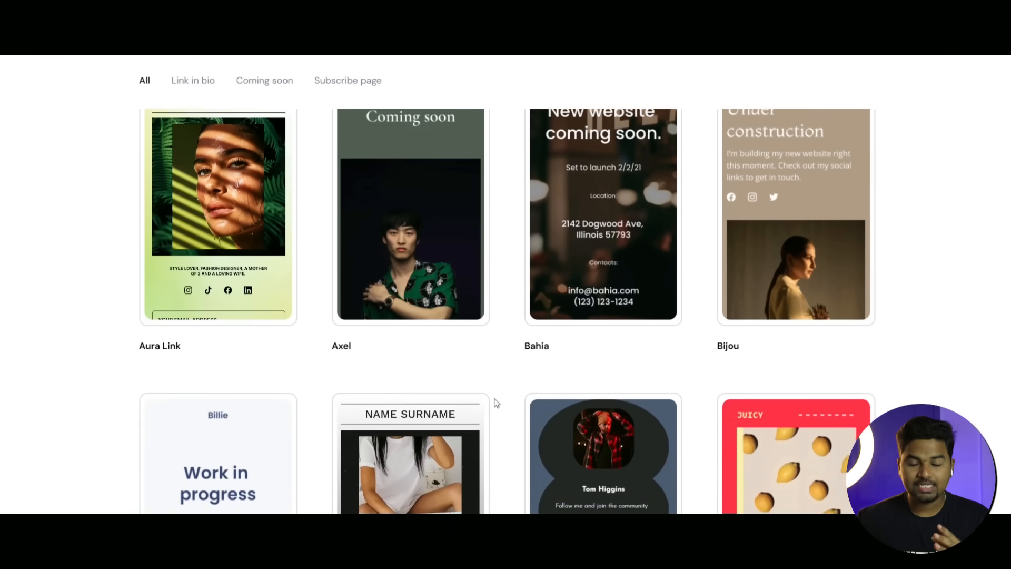
pyautogui.scroll(-6, 496, 403)
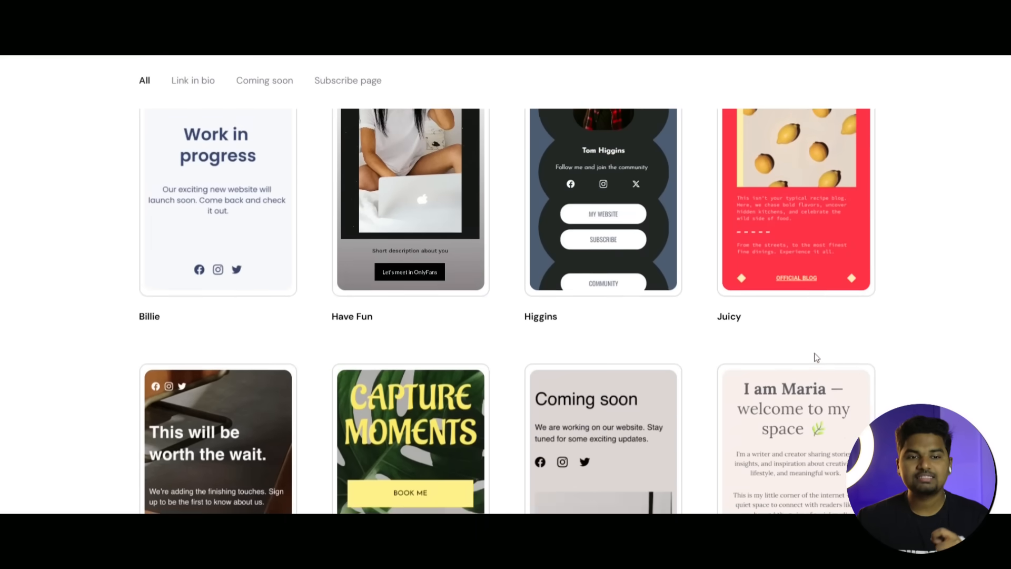
pyautogui.scroll(-2, 816, 353)
pyautogui.scroll(-1, 865, 358)
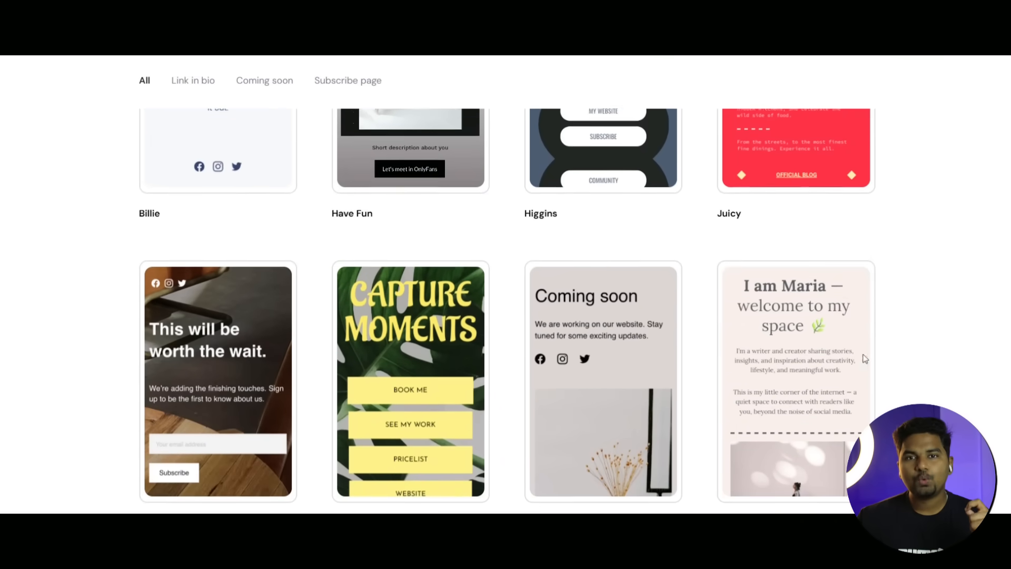
pyautogui.scroll(-8, 865, 359)
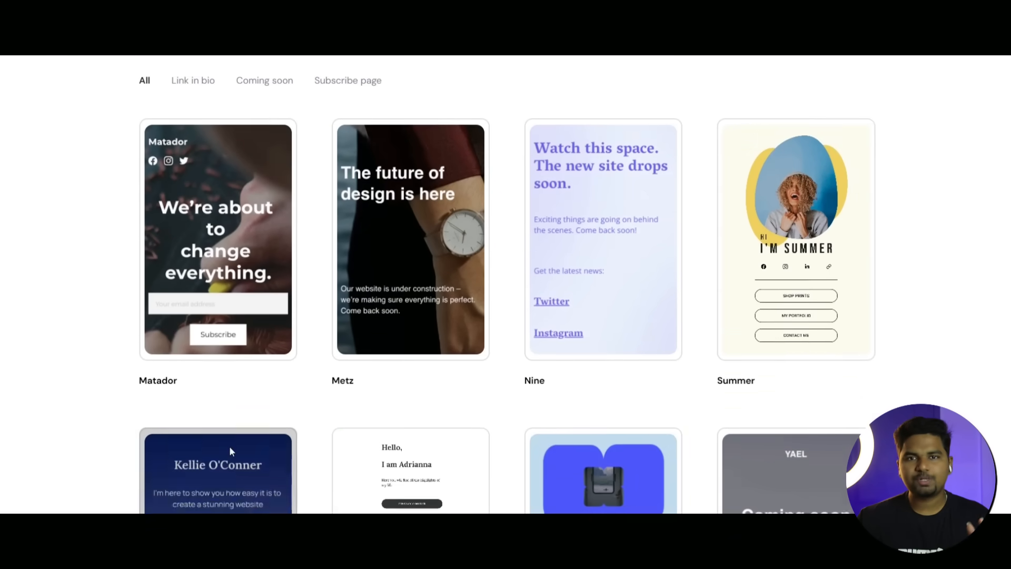
pyautogui.scroll(-3, 229, 446)
pyautogui.scroll(-1, 779, 385)
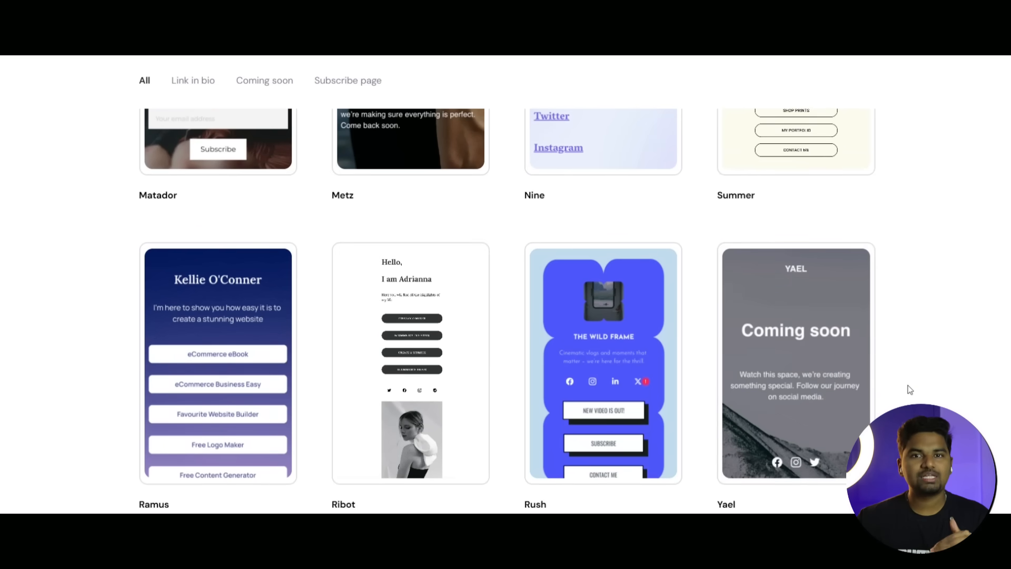
# Choose the suggested portfolio design prompt, review its sample text and clear it from the website description
pyautogui.moveTo(576, 380)
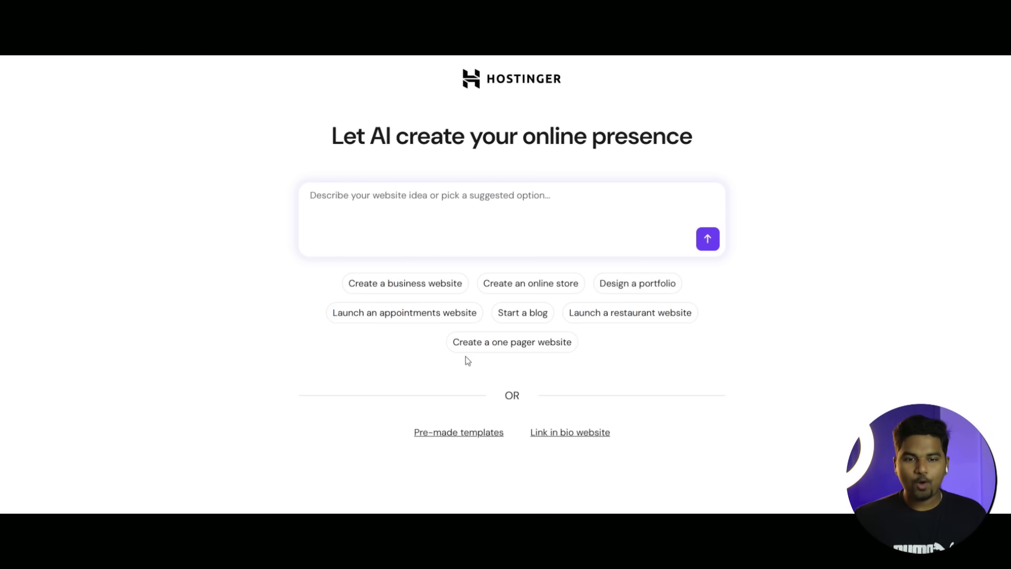
pyautogui.click(643, 289)
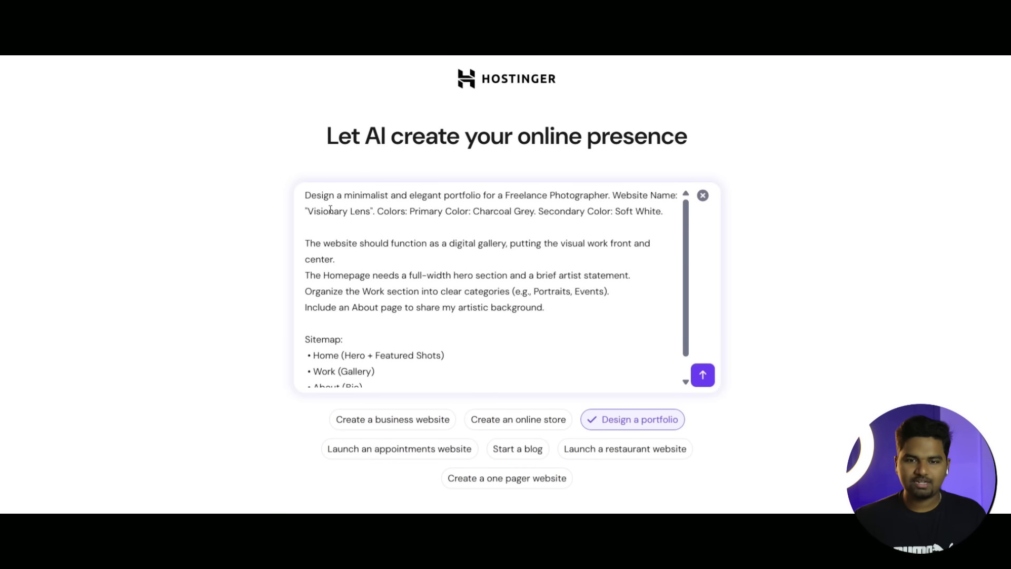
pyautogui.scroll(-1, 701, 158)
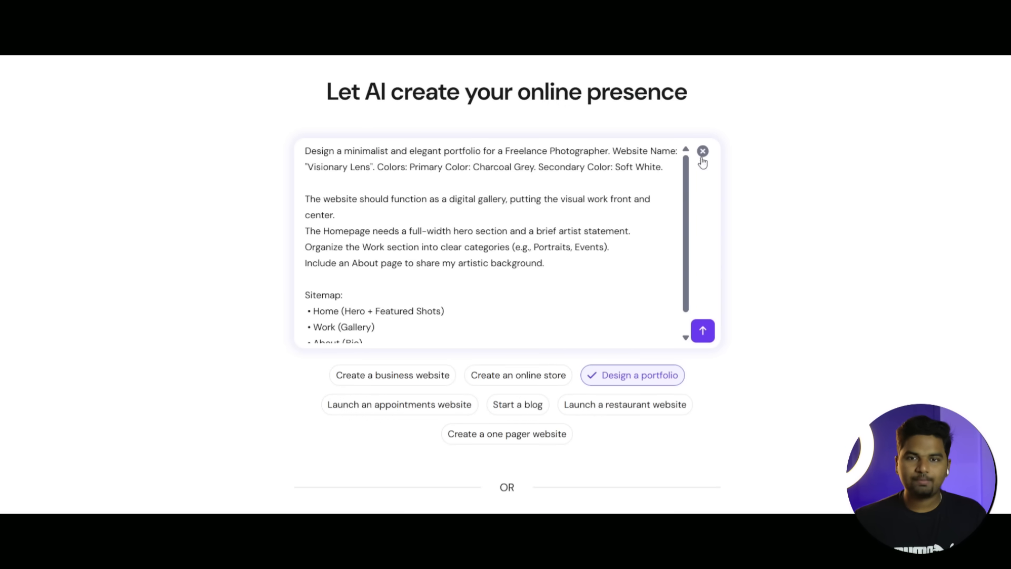
pyautogui.scroll(1, 658, 189)
pyautogui.click(703, 197)
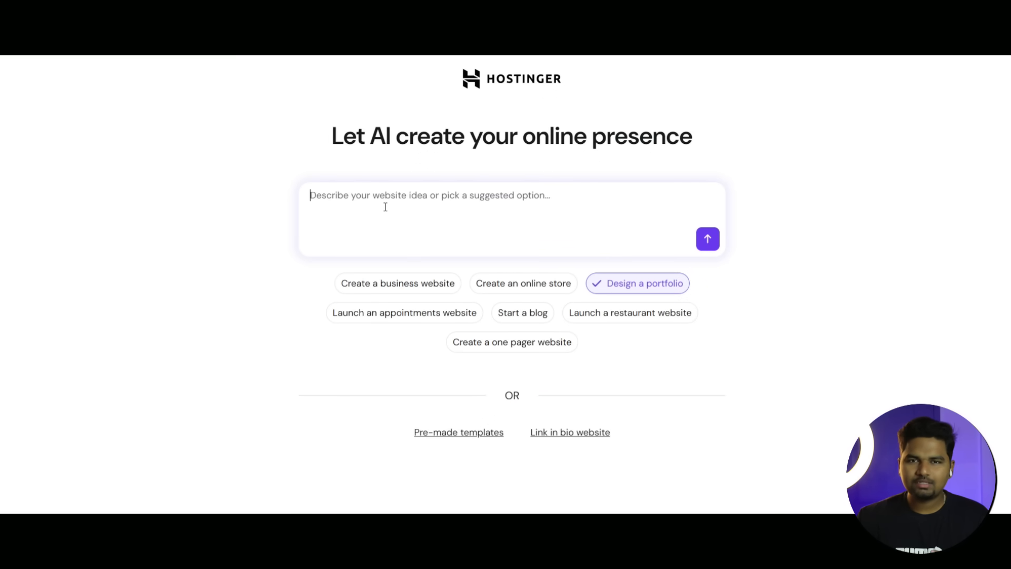
# Generate a website describing a YouTube creator with over 13 million subs, managing multiple brand and personal channels, with 4 billion views in past 4.5 years
pyautogui.write('I AM A ')
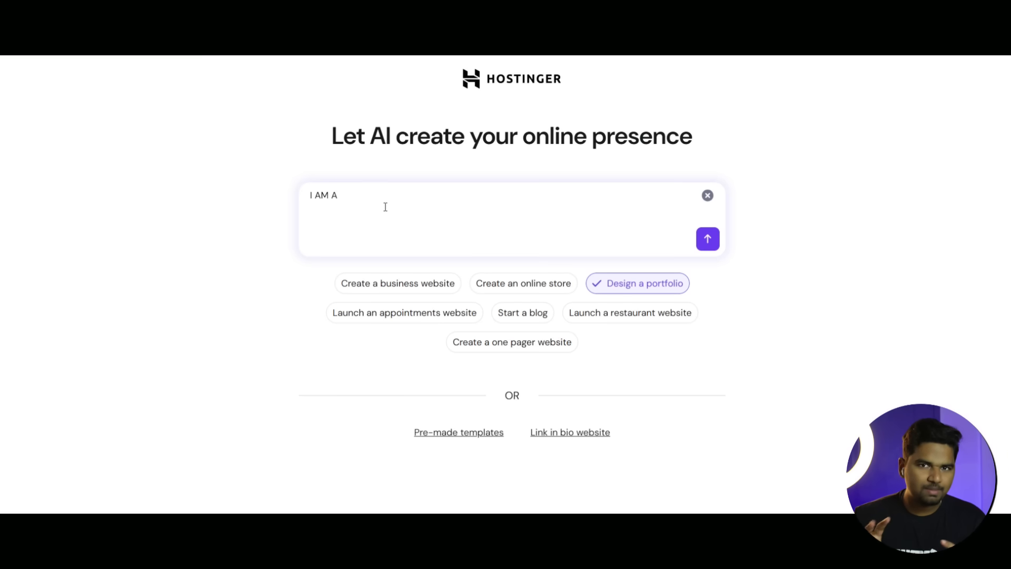
pyautogui.write('YOUTUBE ')
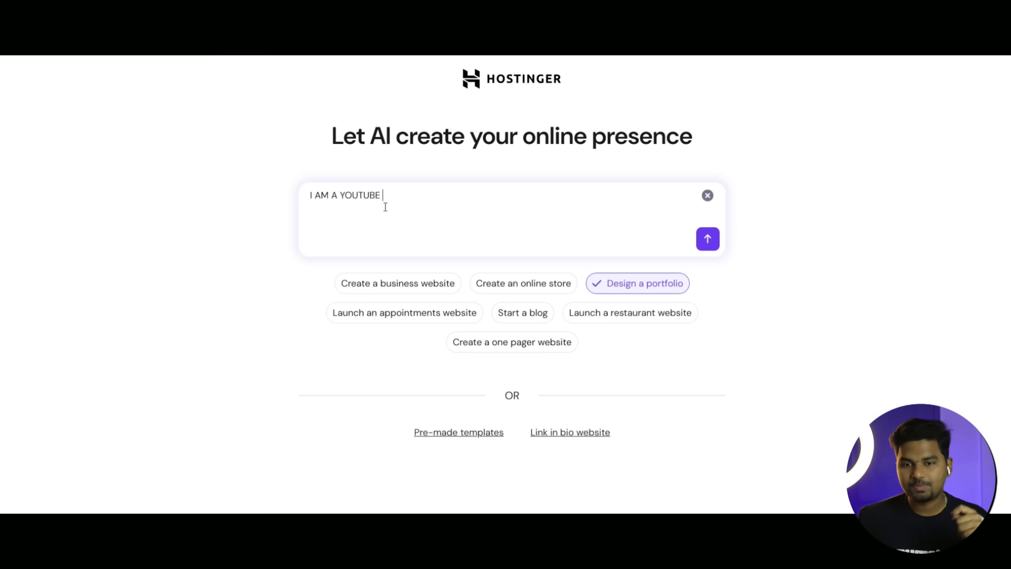
pyautogui.write('CREATOR WITH OVER 13M')
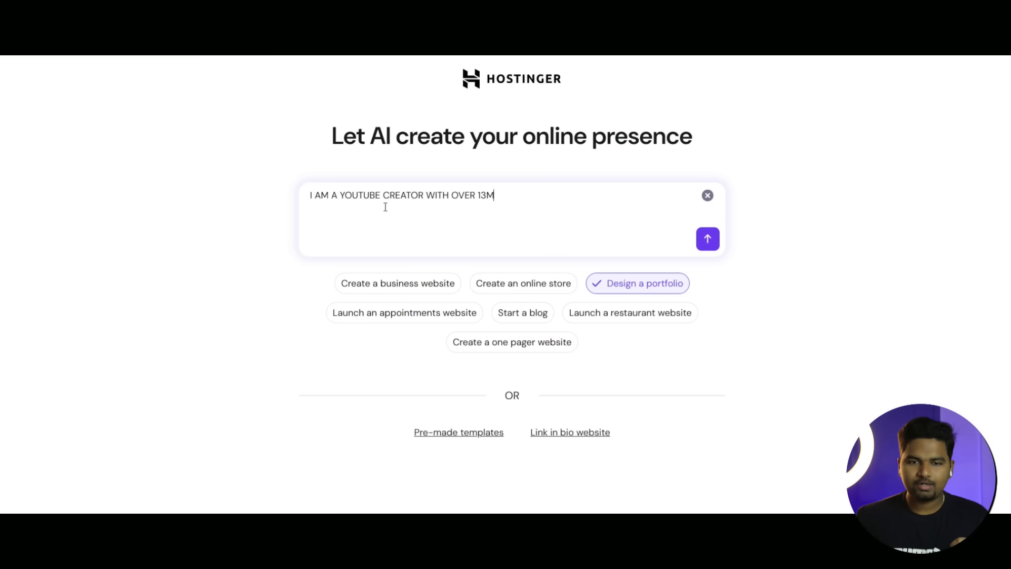
pyautogui.write('ILLION SUBS ACROSS CHANNELS, I AM MANAGI')
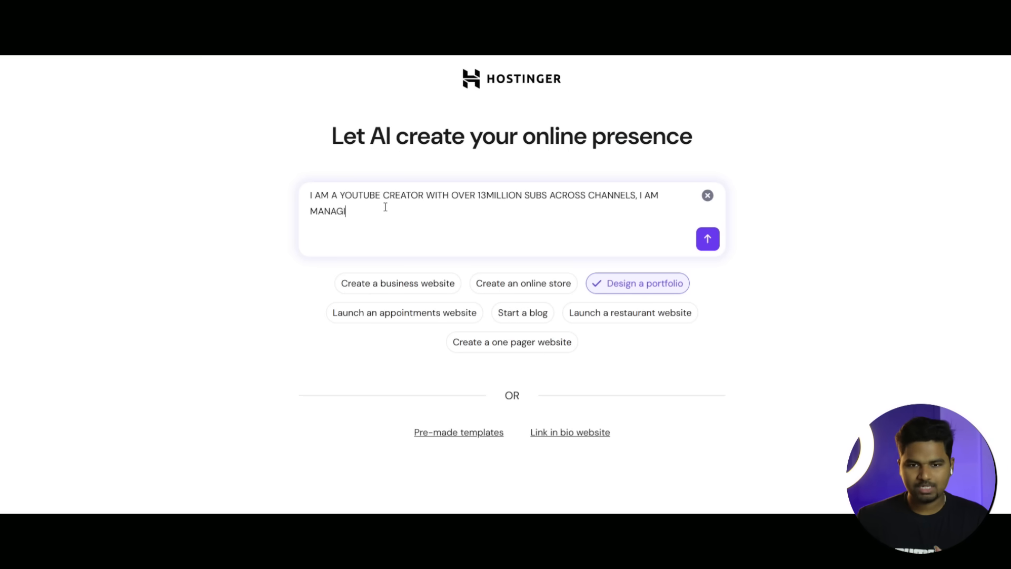
pyautogui.write('NG MULTIPLE CHANNELS OF')
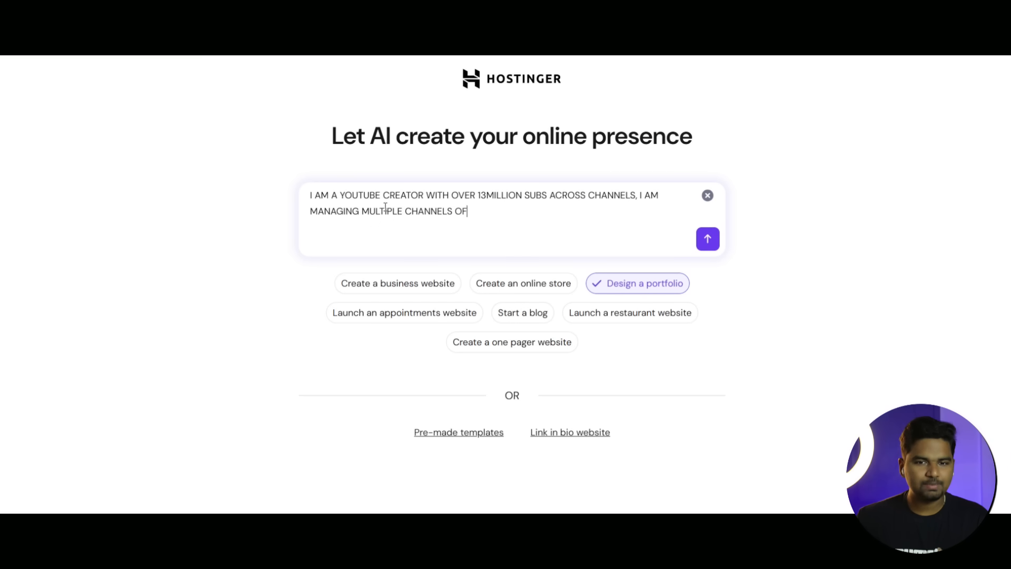
pyautogui.write(' BRANDS AND PERSONAL CHANNELS. WE REACHED ')
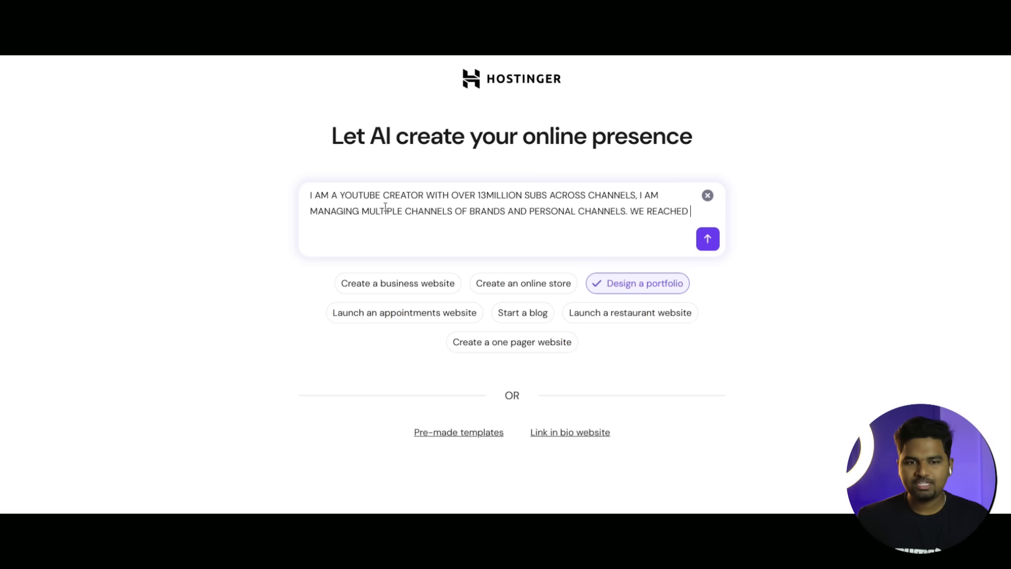
pyautogui.write('4BILLION VIEWS IN PAST 4.5 YEARS')
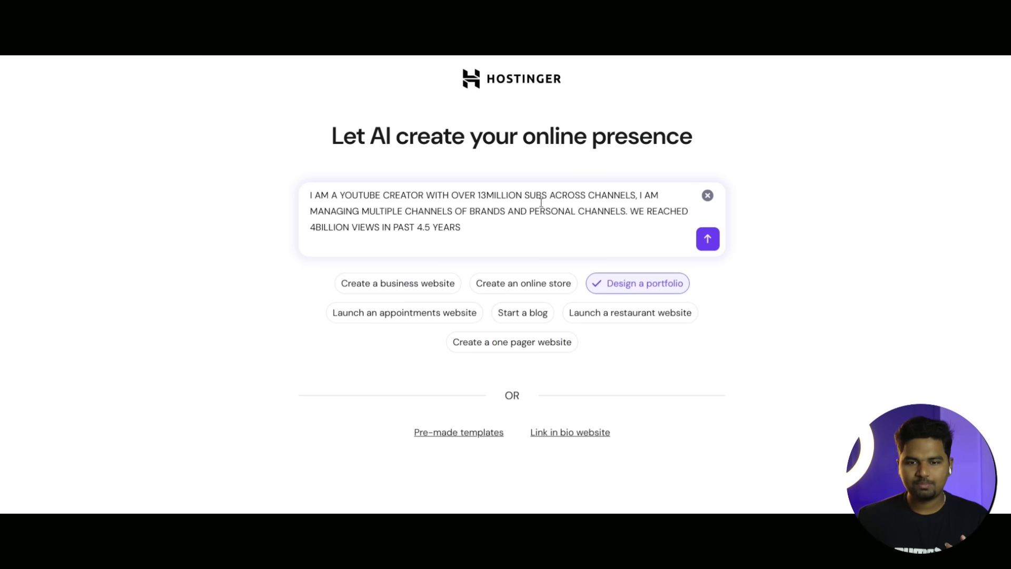
pyautogui.click(714, 243)
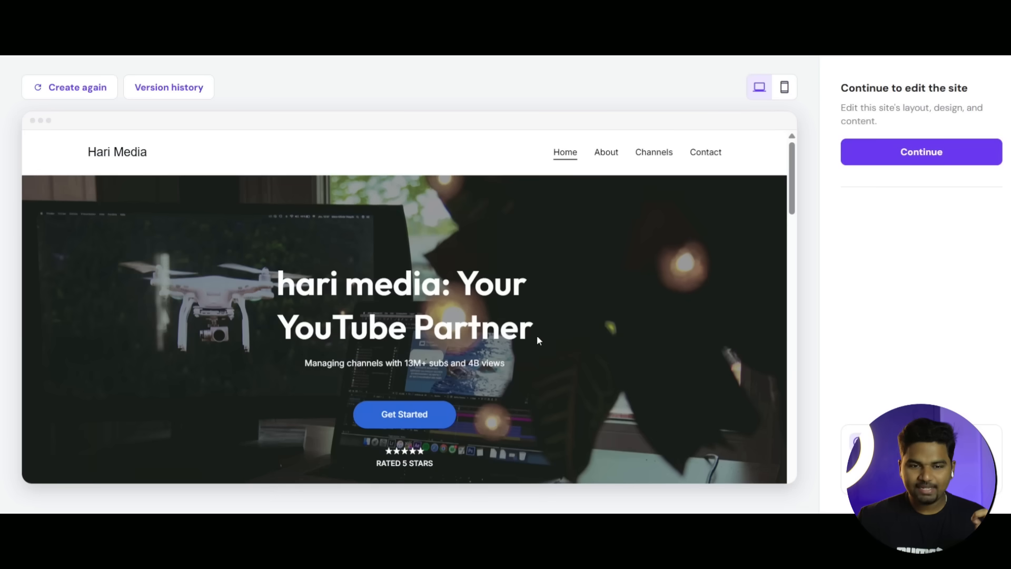
# Review the generated homepage from the hero section through the services, sign-up form and contact footer, and return to its start
pyautogui.scroll(-1, 355, 353)
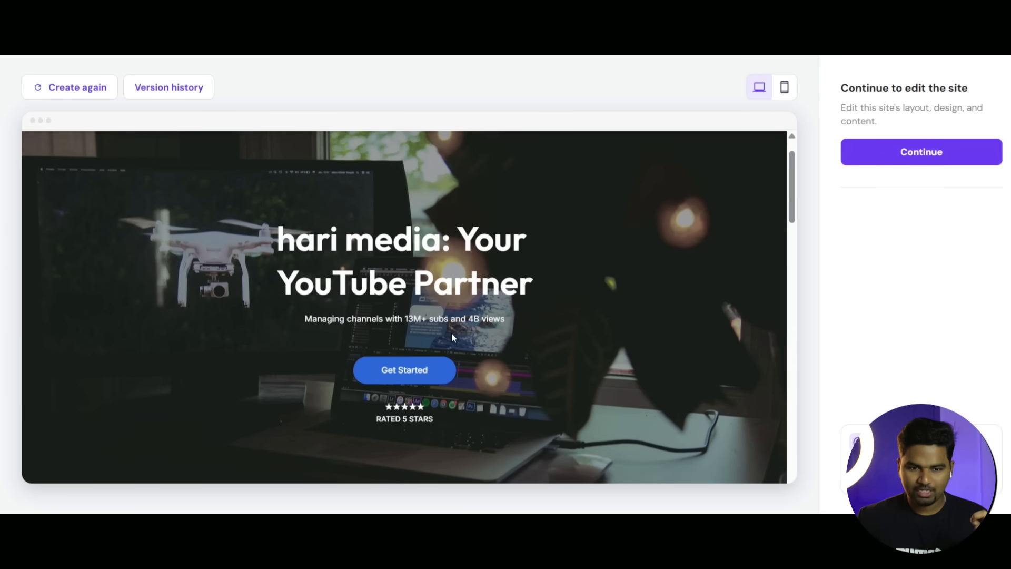
pyautogui.scroll(-2, 452, 337)
pyautogui.scroll(-5, 447, 335)
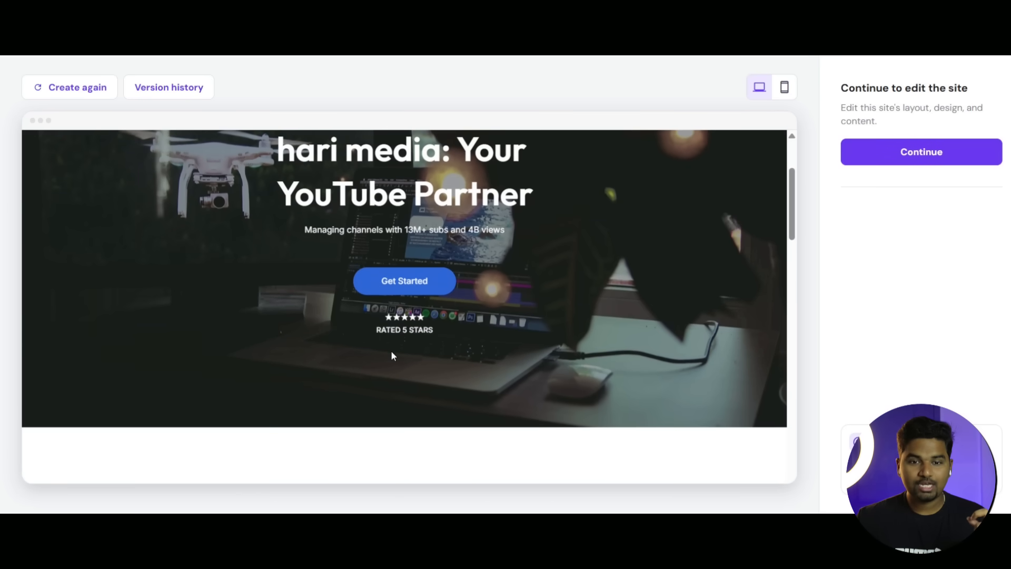
pyautogui.scroll(-10, 431, 322)
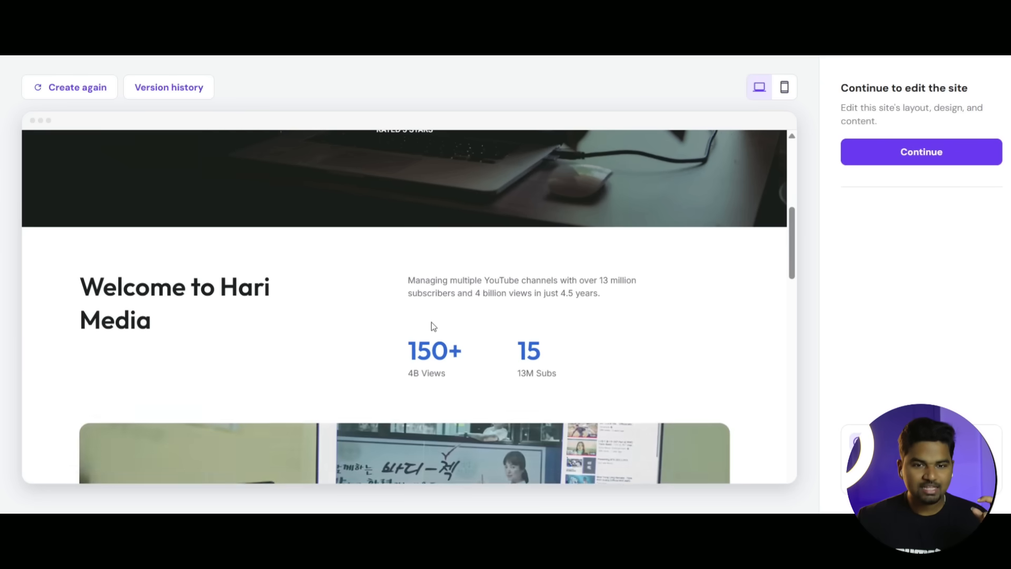
pyautogui.scroll(-2, 474, 318)
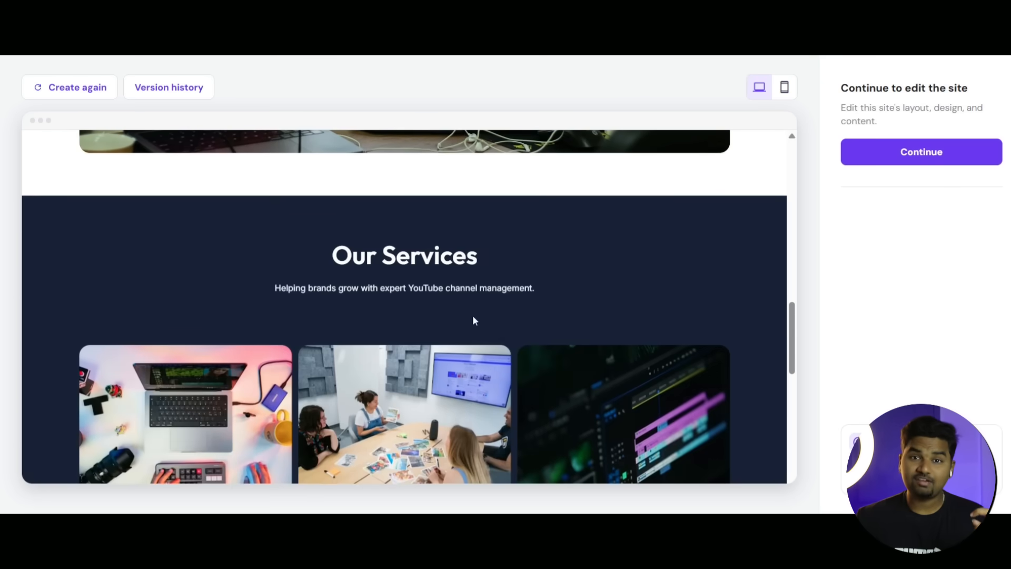
pyautogui.scroll(-3, 334, 329)
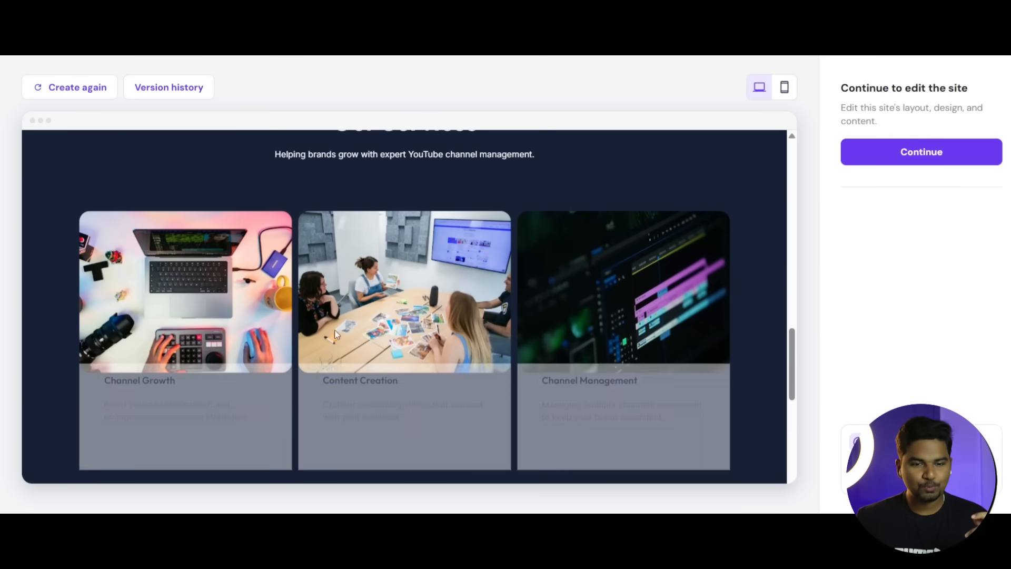
pyautogui.scroll(-6, 598, 394)
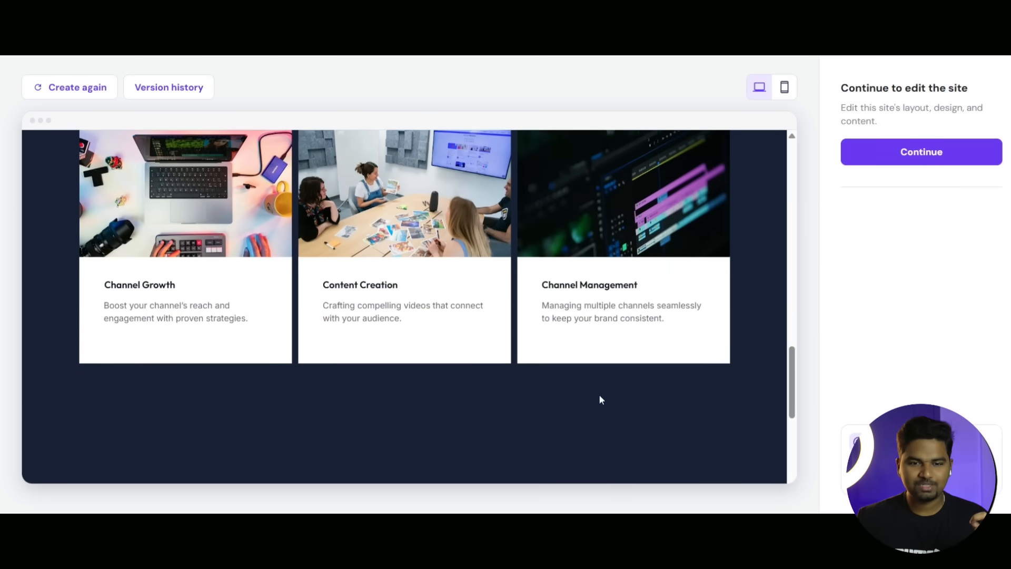
pyautogui.scroll(-2, 478, 379)
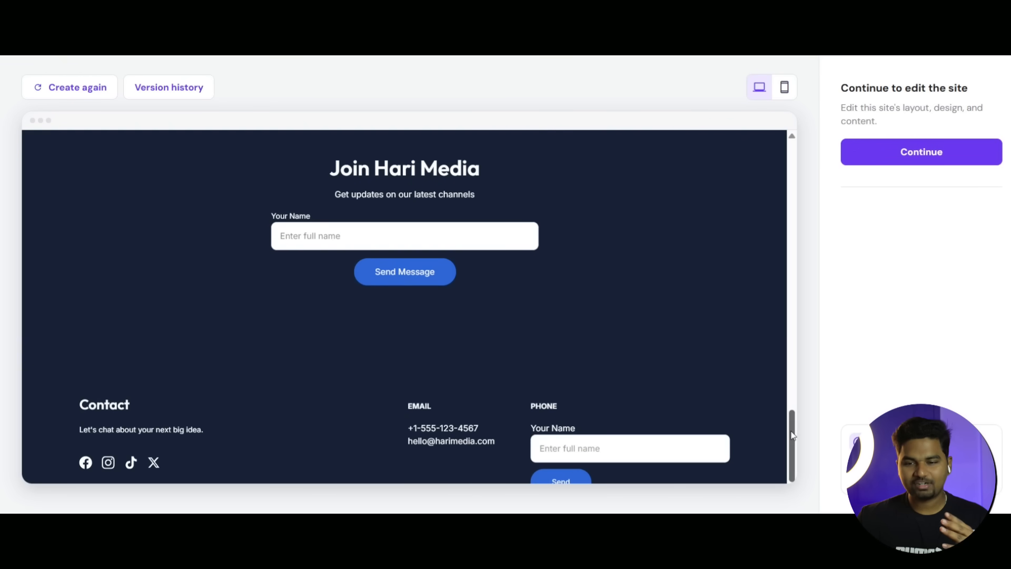
pyautogui.scroll(-1, 793, 434)
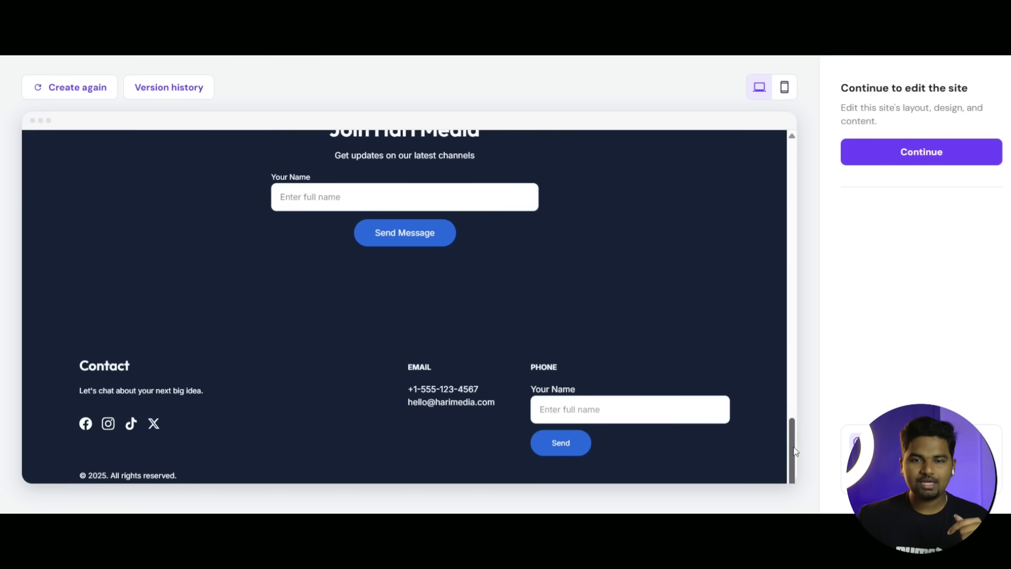
pyautogui.moveTo(795, 451); pyautogui.dragTo(801, 172)
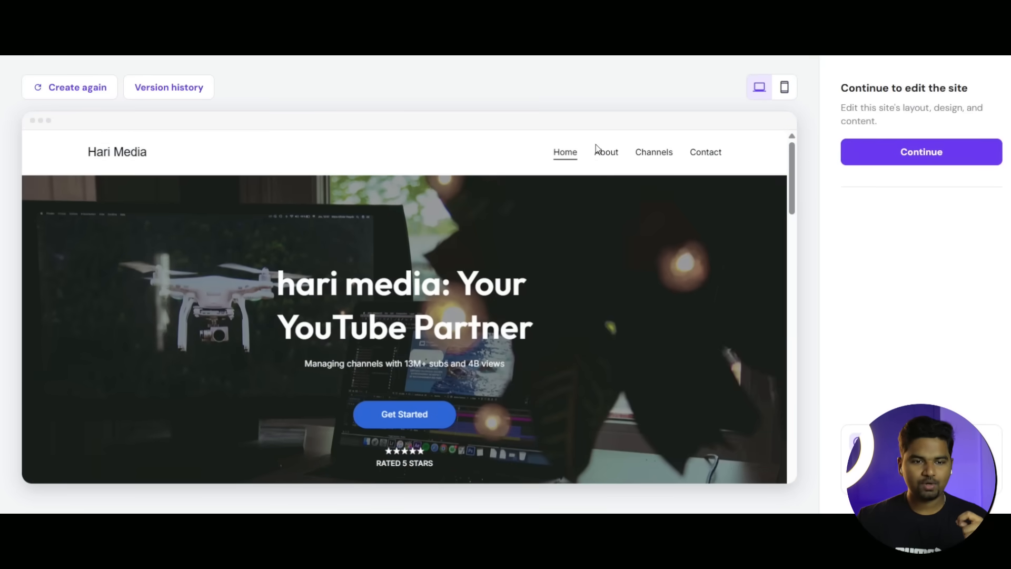
# Review the generated site's About and Channels pages in the preview
pyautogui.click(611, 153)
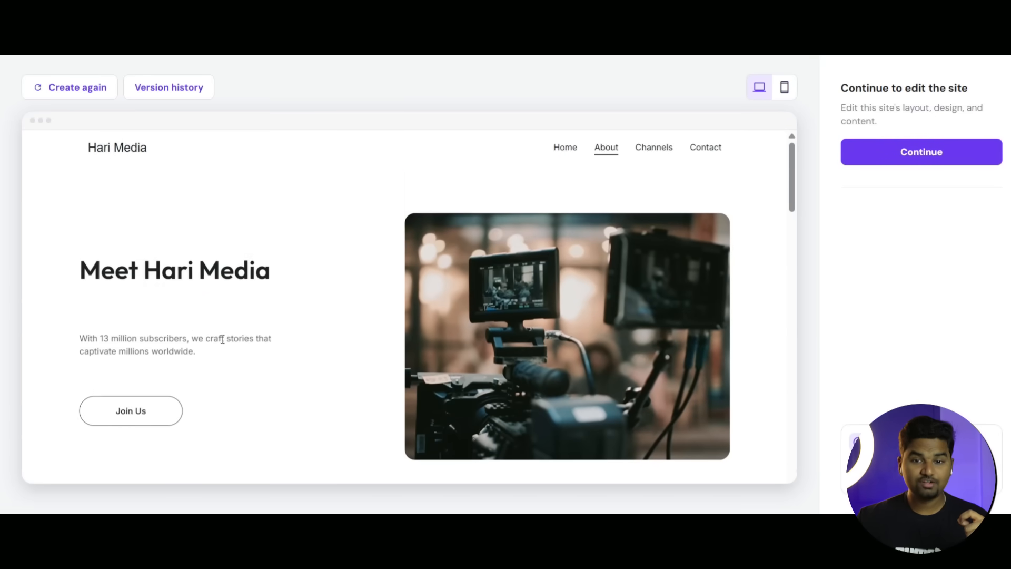
pyautogui.scroll(-10, 264, 339)
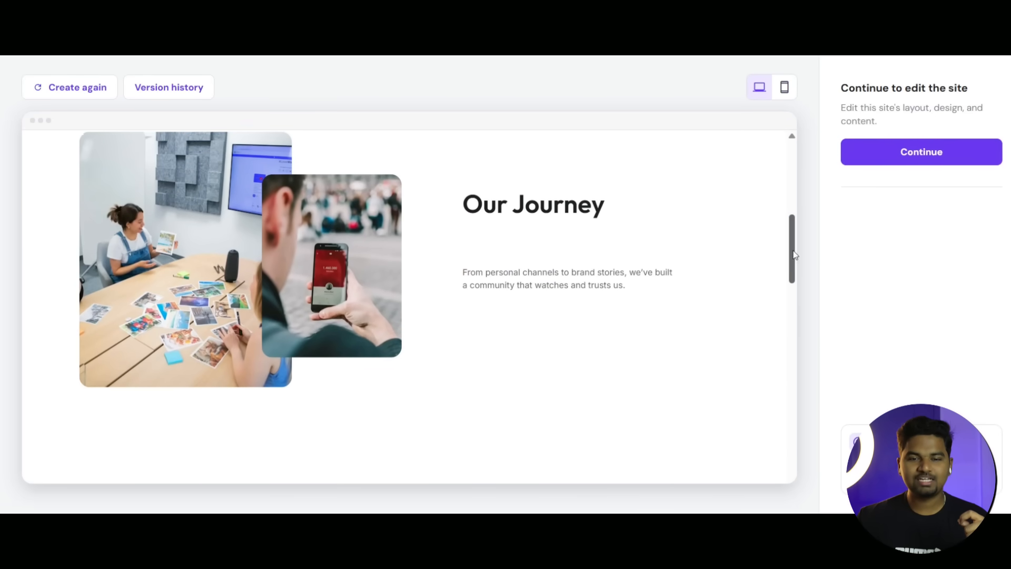
pyautogui.moveTo(795, 254); pyautogui.dragTo(783, 153)
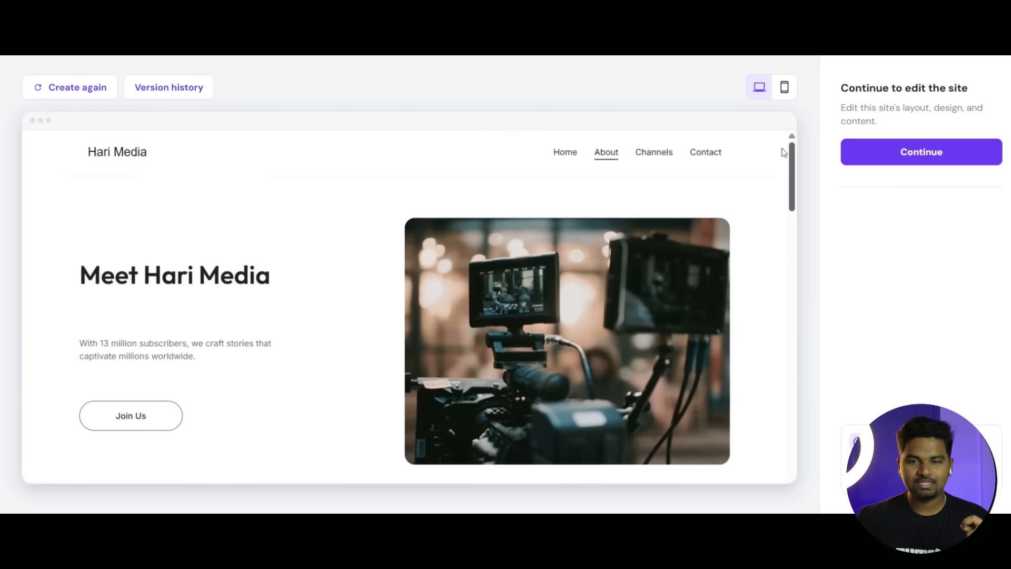
pyautogui.click(651, 154)
pyautogui.scroll(-3, 658, 221)
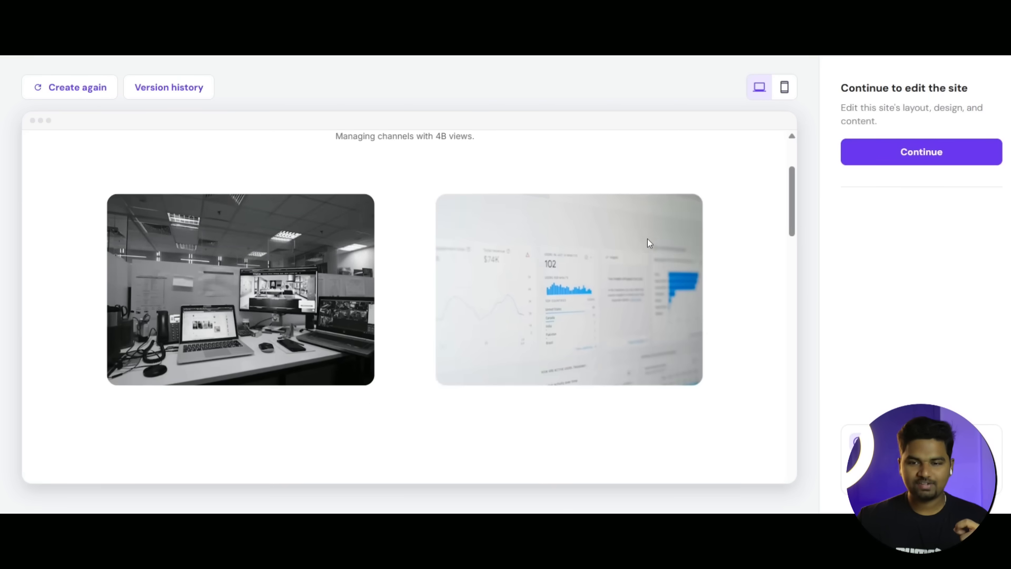
pyautogui.scroll(-3, 645, 242)
pyautogui.moveTo(795, 254); pyautogui.dragTo(728, 154)
# Review the generated site's Contact page with its message form and return to the Home page
pyautogui.click(694, 153)
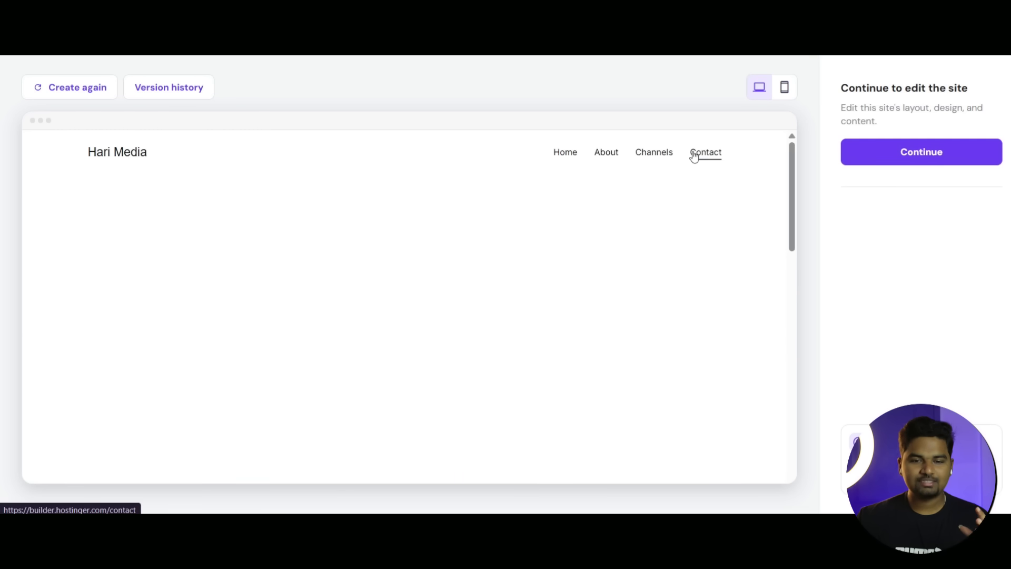
pyautogui.scroll(-4, 305, 254)
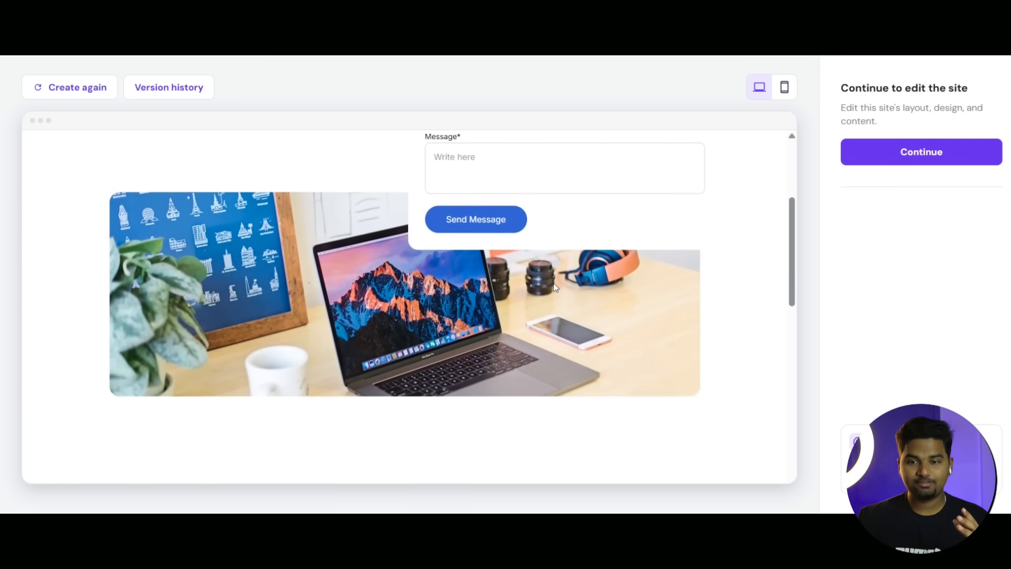
pyautogui.scroll(-2, 554, 282)
pyautogui.moveTo(788, 270); pyautogui.dragTo(788, 183)
pyautogui.click(565, 151)
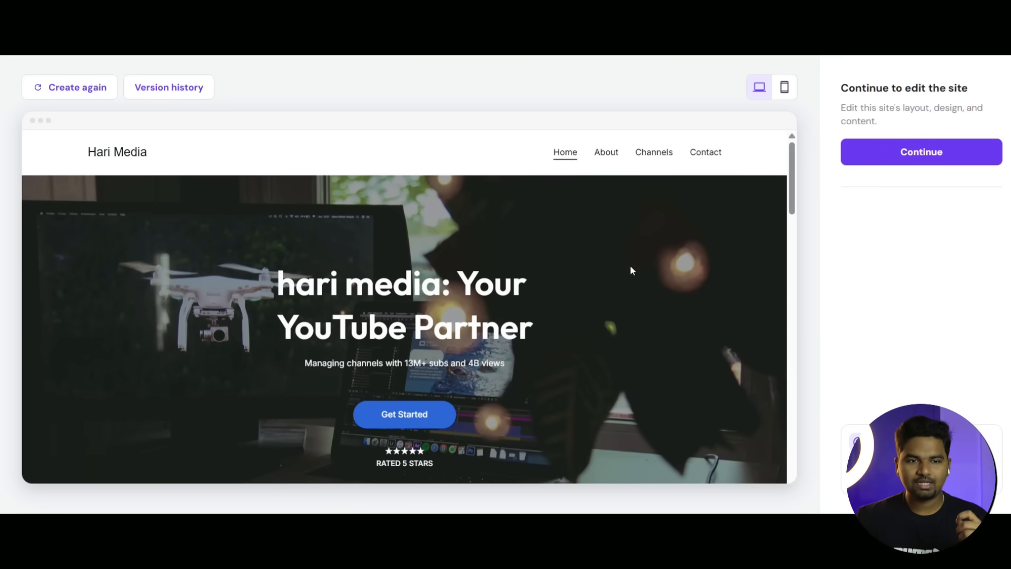
# Create another version of the website, keeping the Hari Media brand name and the same description
pyautogui.click(63, 96)
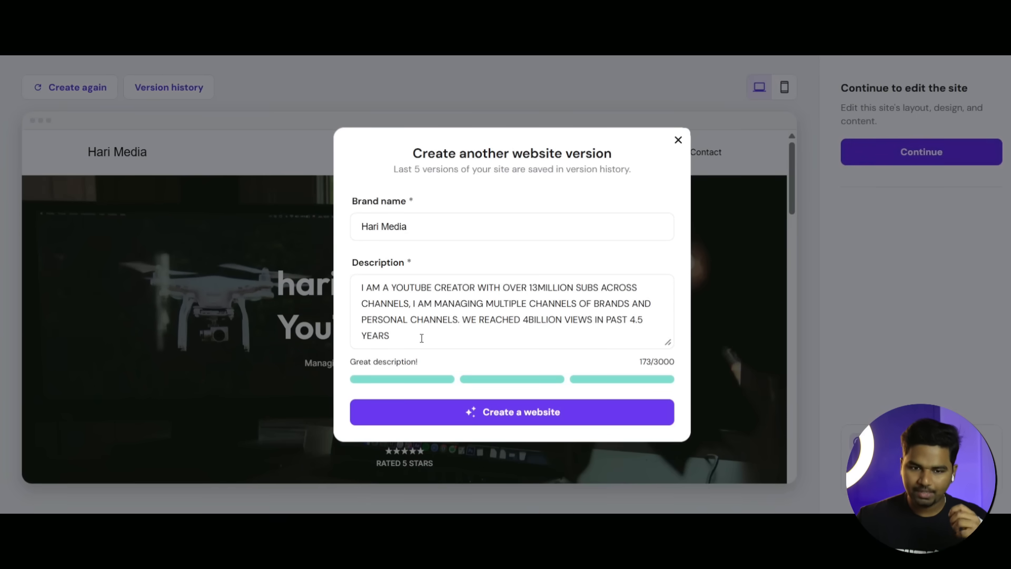
pyautogui.click(505, 412)
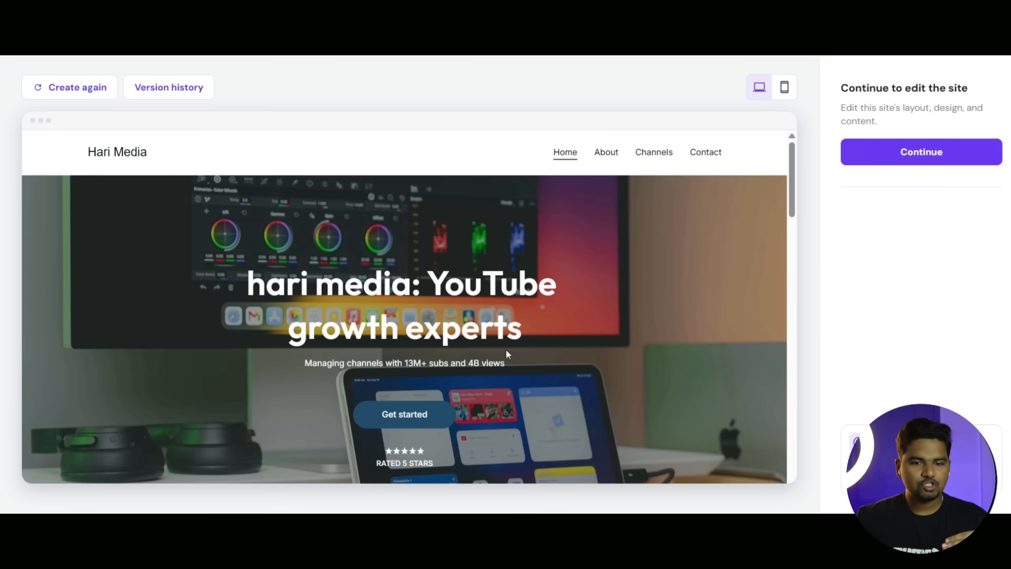
# Review the regenerated homepage from the hero through the services and sign-up form, and look at the About page
pyautogui.scroll(-2, 478, 292)
pyautogui.scroll(2, 421, 284)
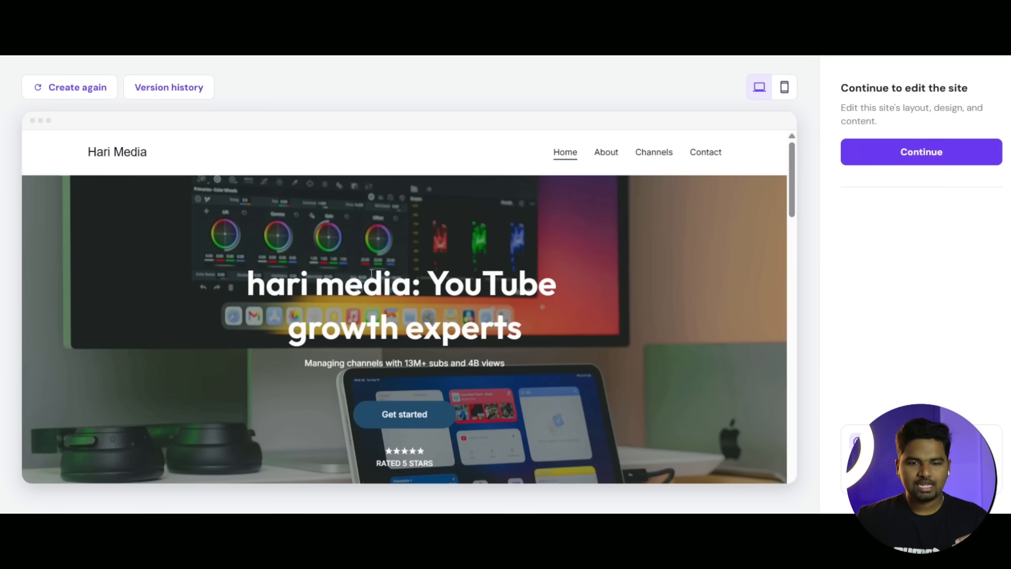
pyautogui.scroll(-2, 371, 273)
pyautogui.scroll(-5, 371, 274)
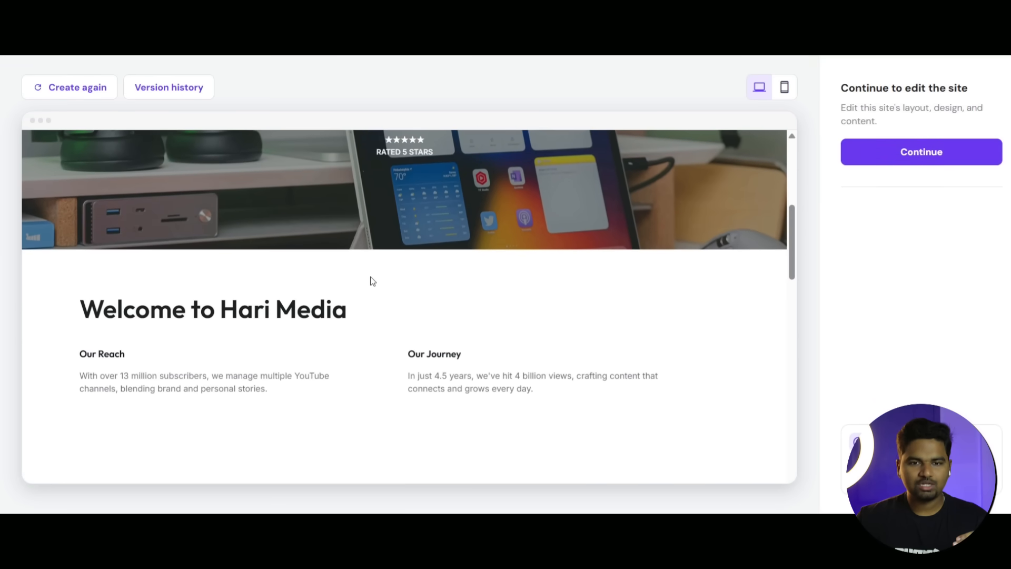
pyautogui.scroll(-8, 368, 287)
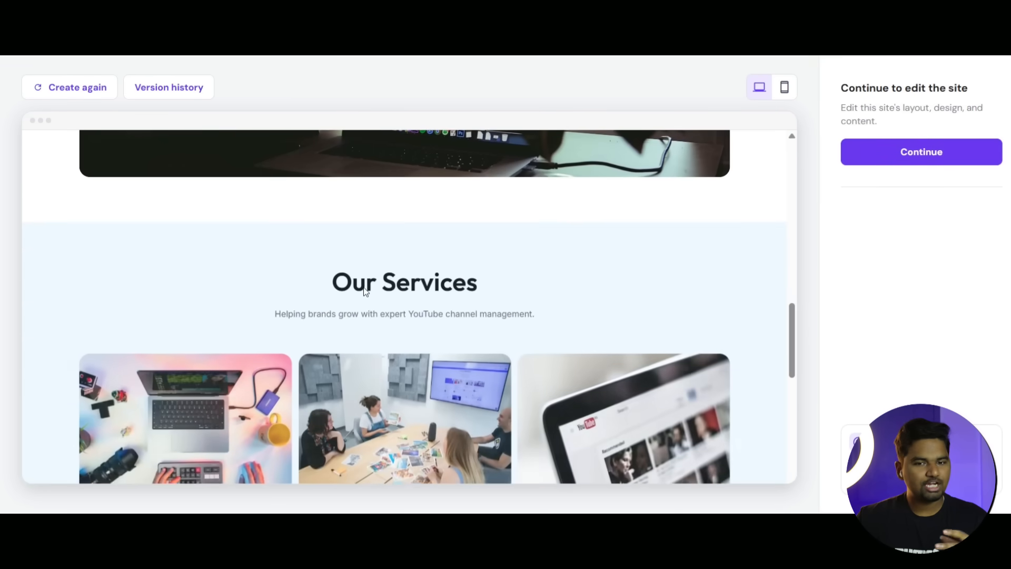
pyautogui.scroll(-6, 363, 291)
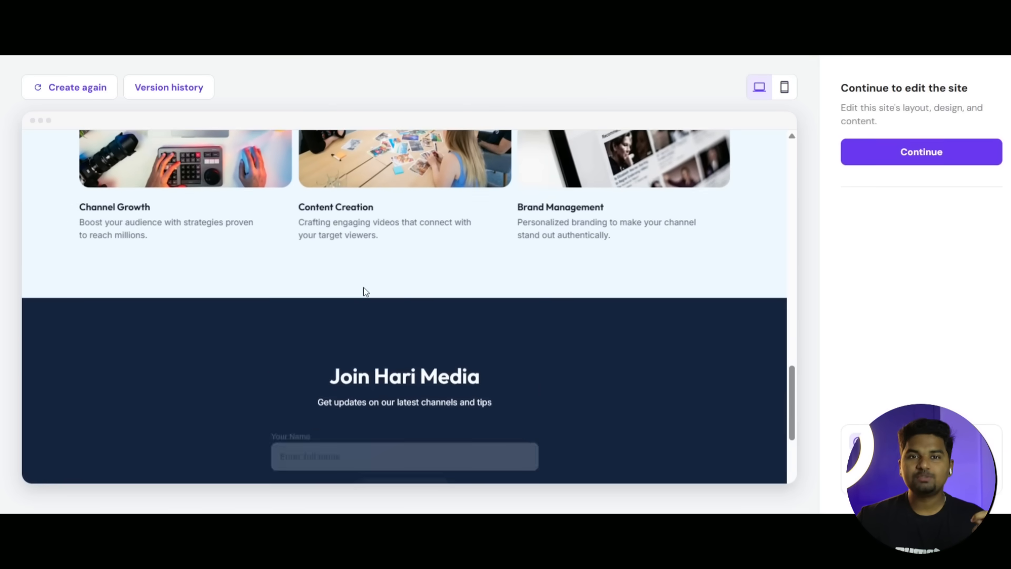
pyautogui.scroll(-6, 366, 291)
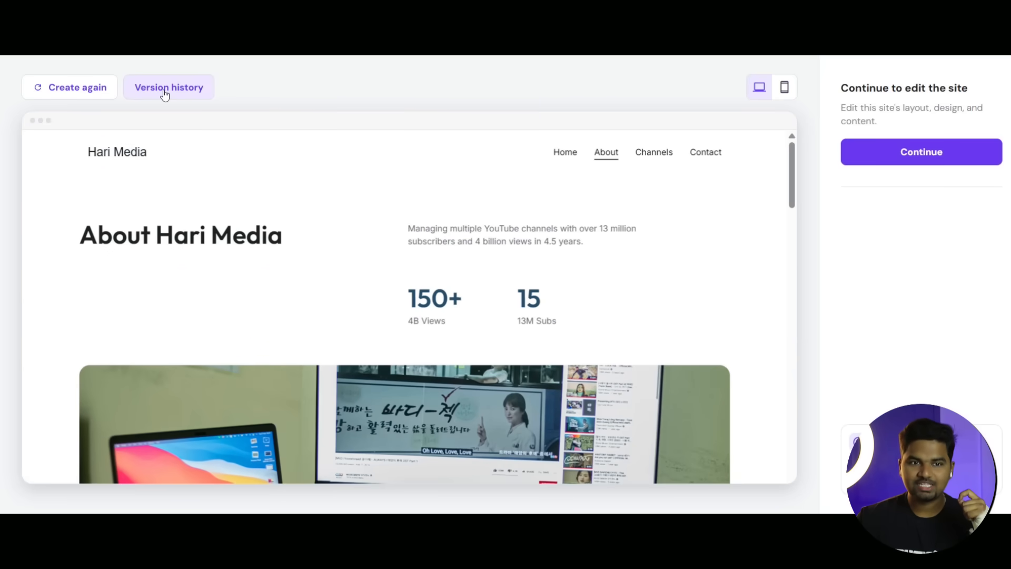
# Restore Version 4 of the generated site from the version history and continue to editing it
pyautogui.click(164, 93)
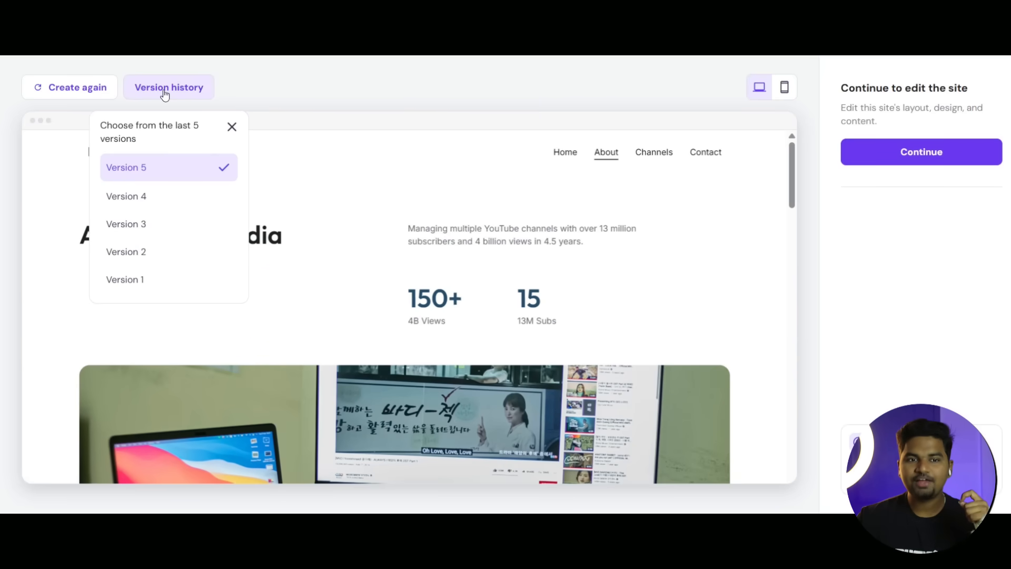
pyautogui.click(160, 198)
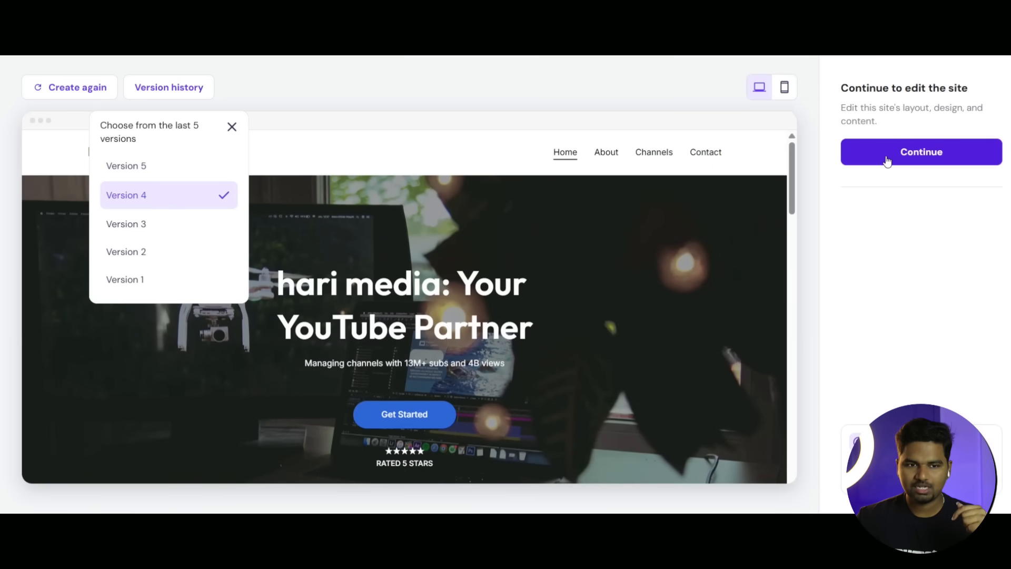
pyautogui.click(887, 161)
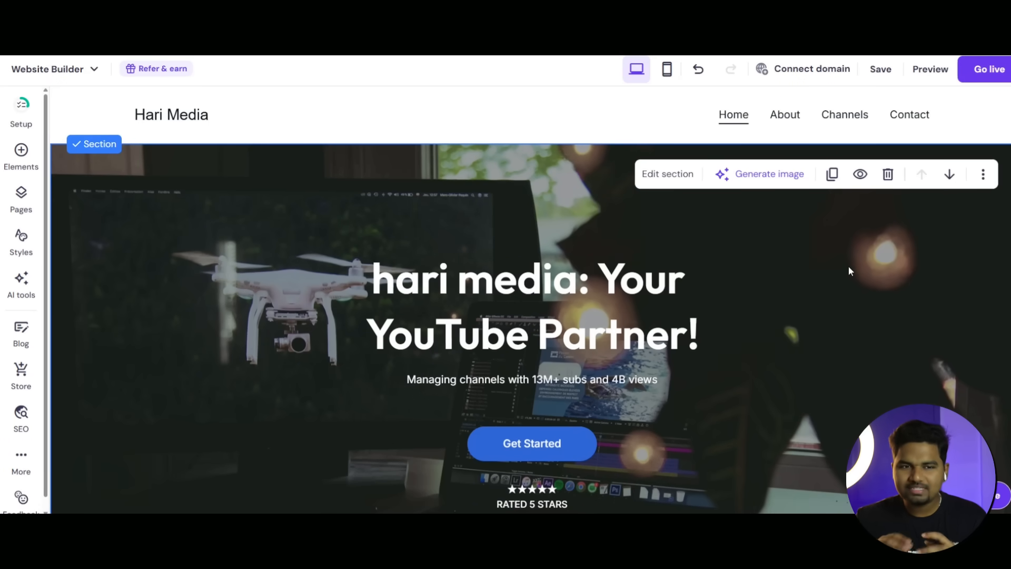
# Capitalize the first letter of the hero heading so it reads "Hari media: Your YouTube Partner!"
pyautogui.click(397, 285)
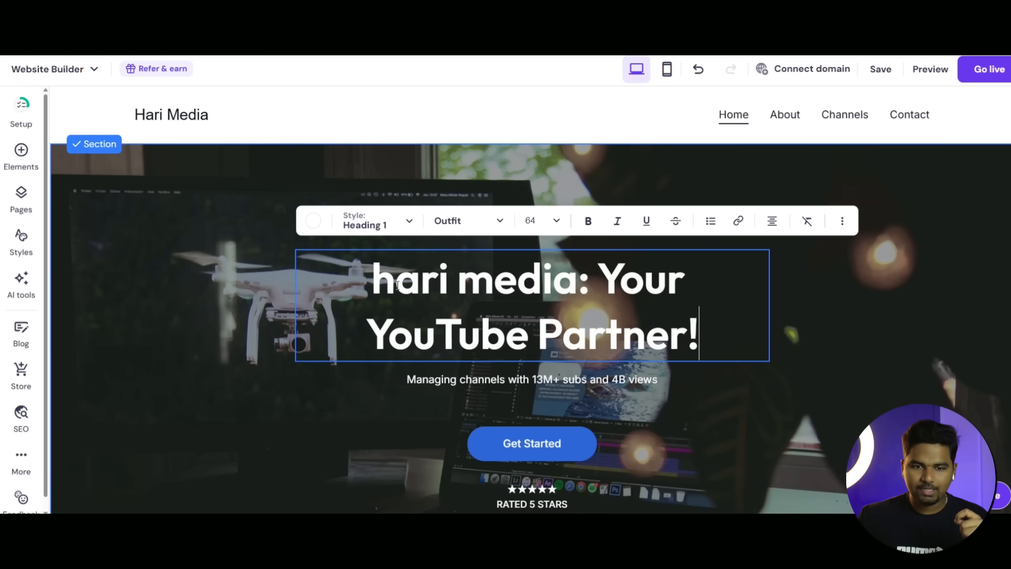
pyautogui.click(693, 327)
pyautogui.click(397, 278)
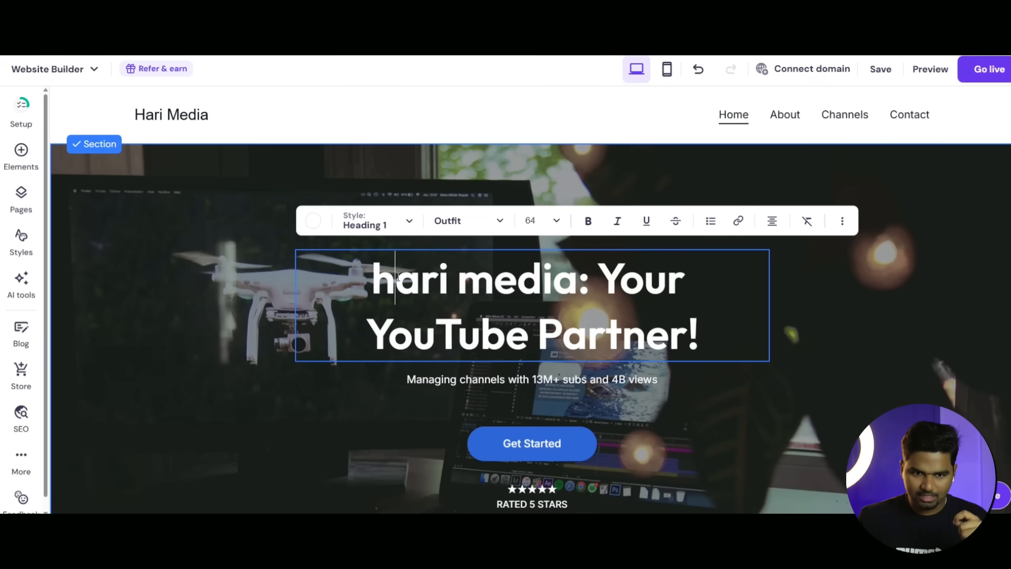
pyautogui.press('BackSpace')
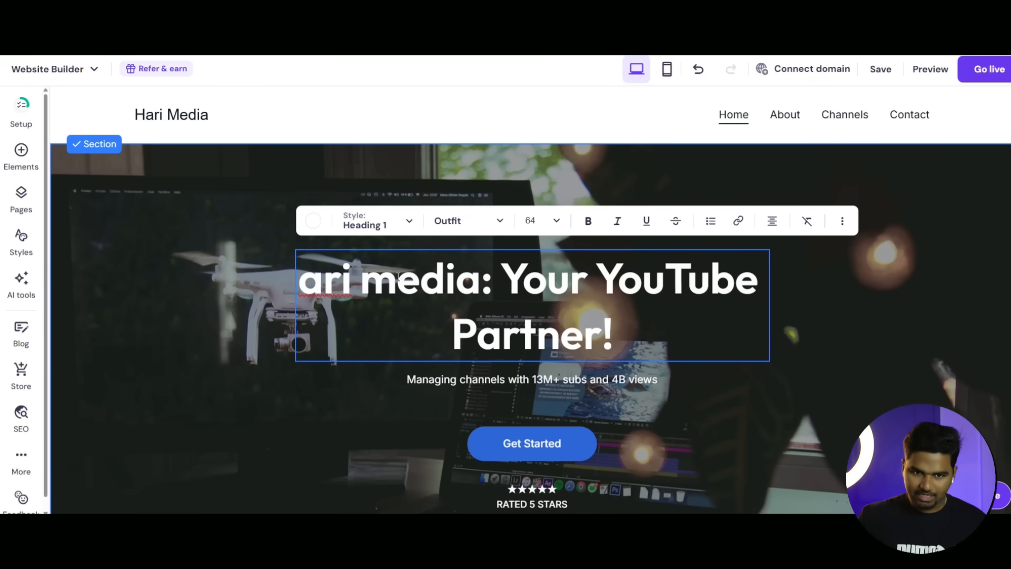
pyautogui.write('H')
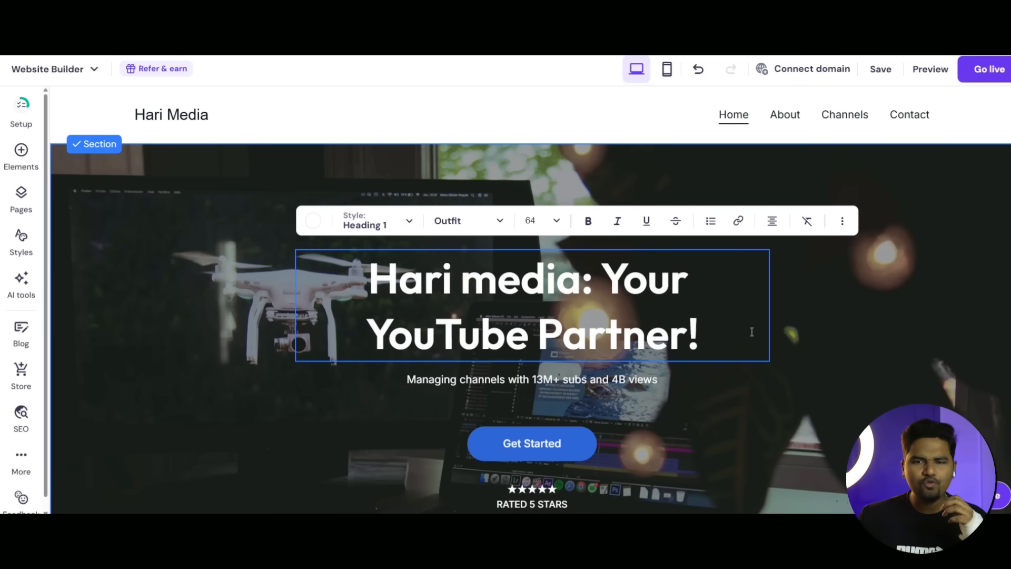
pyautogui.press('Escape')
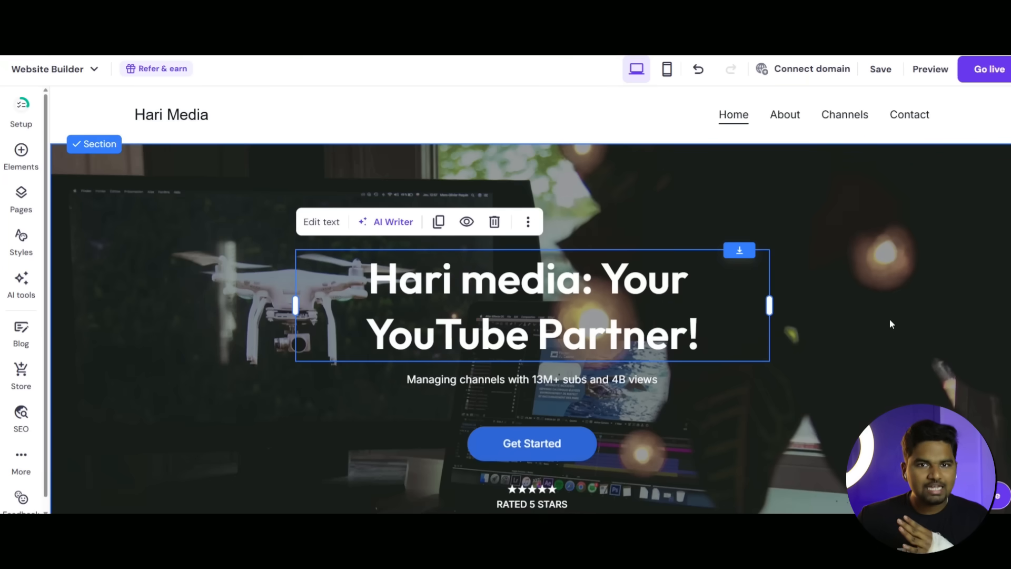
pyautogui.scroll(-2, 889, 321)
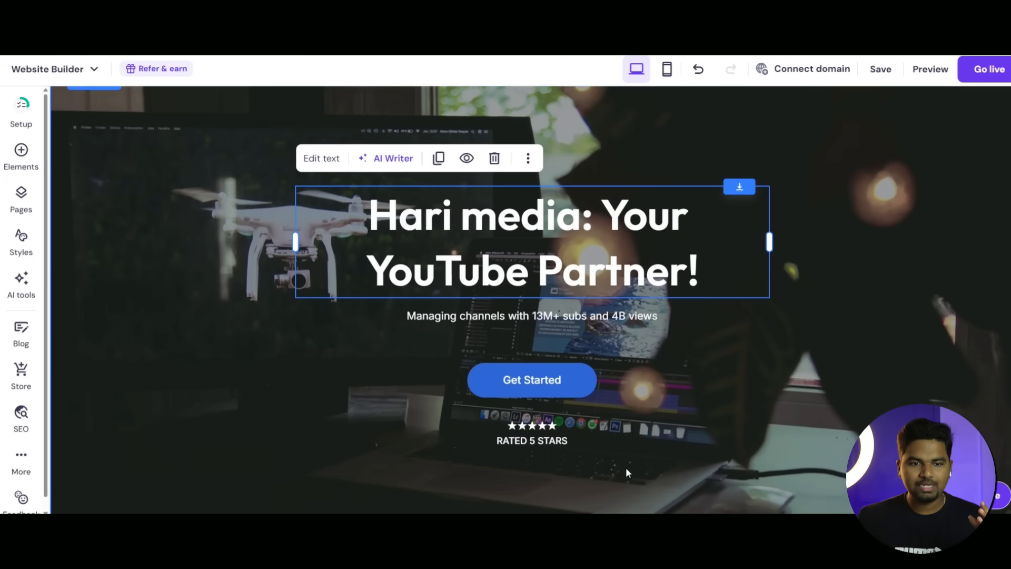
pyautogui.scroll(2, 959, 308)
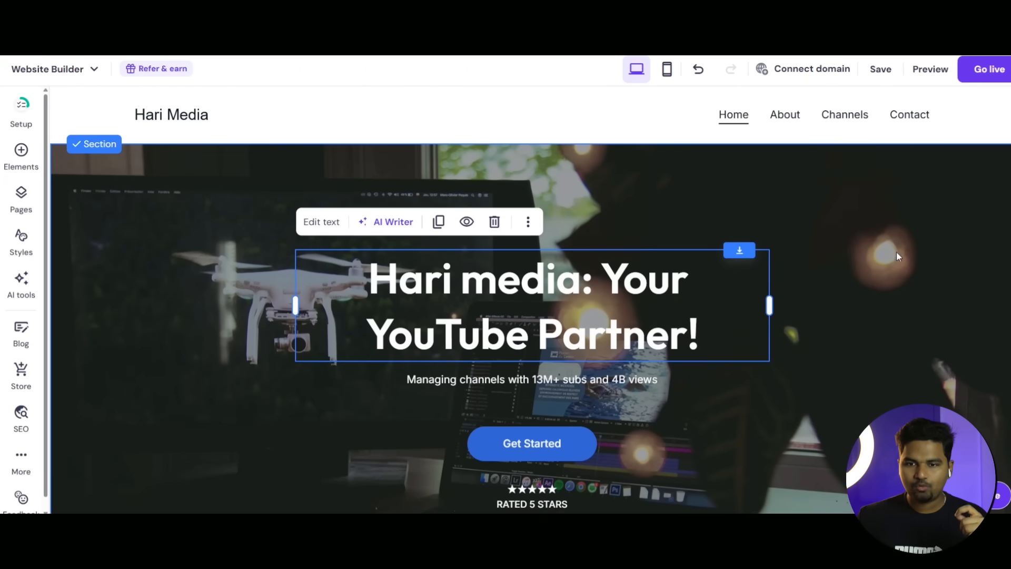
# Replace the hero section's background image with the Instagram-logo PNG from the media library
pyautogui.click(891, 250)
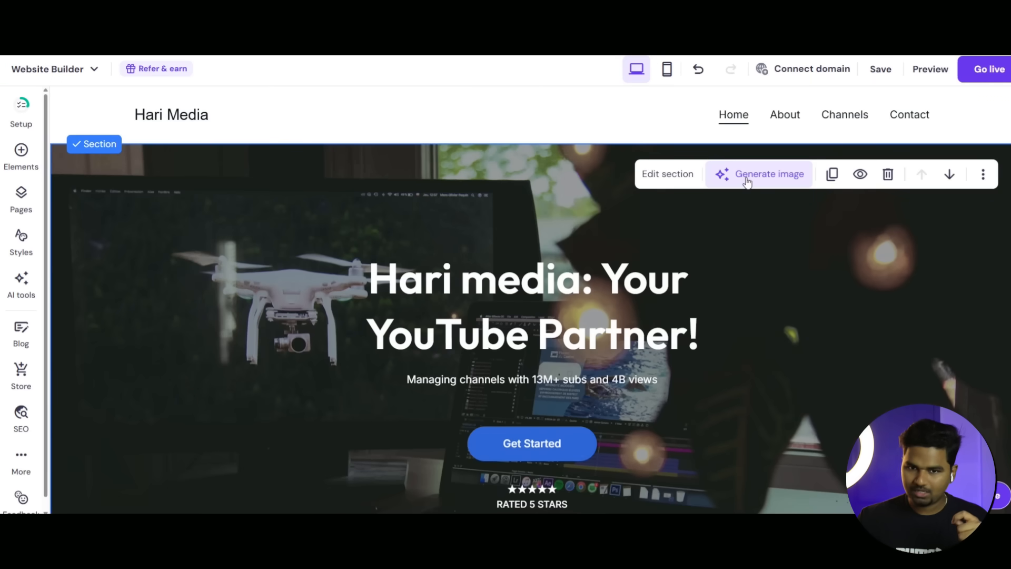
pyautogui.click(657, 179)
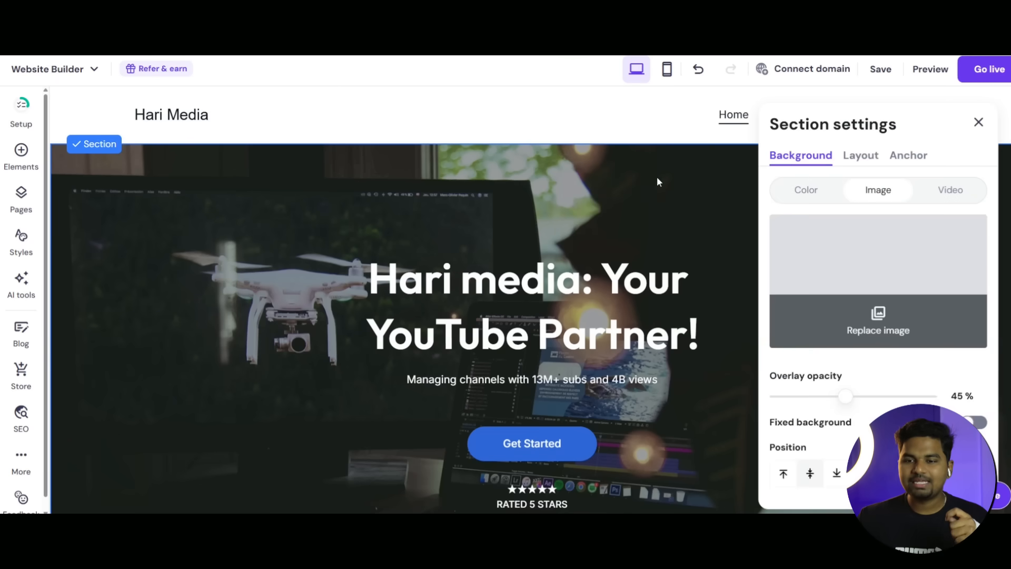
pyautogui.click(879, 316)
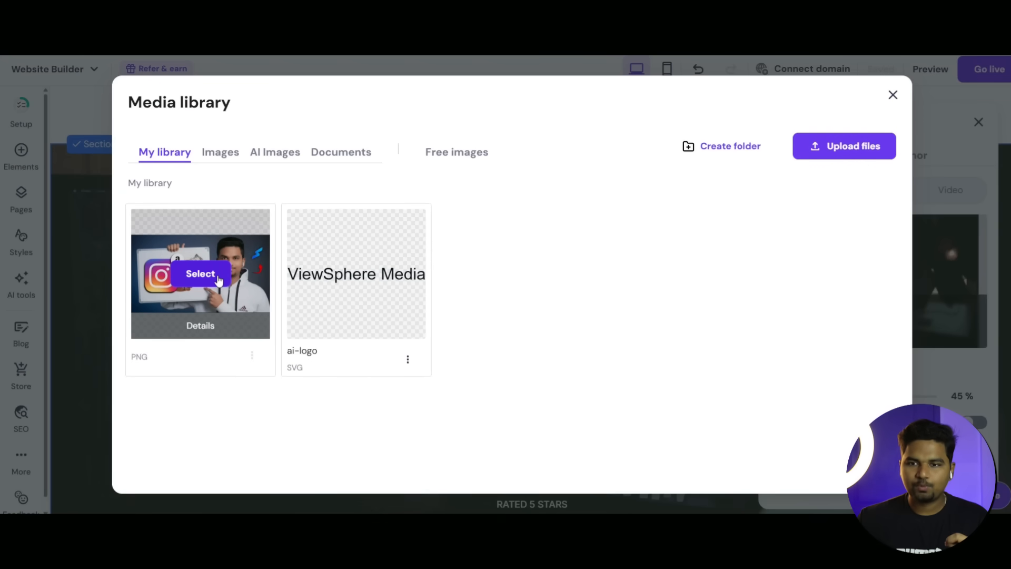
pyautogui.click(217, 276)
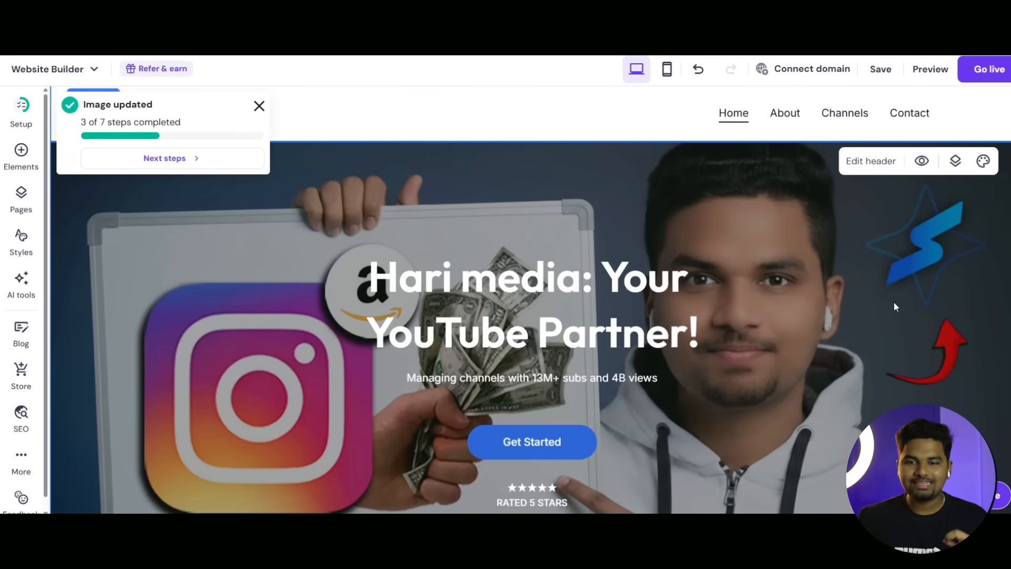
pyautogui.scroll(-1, 893, 306)
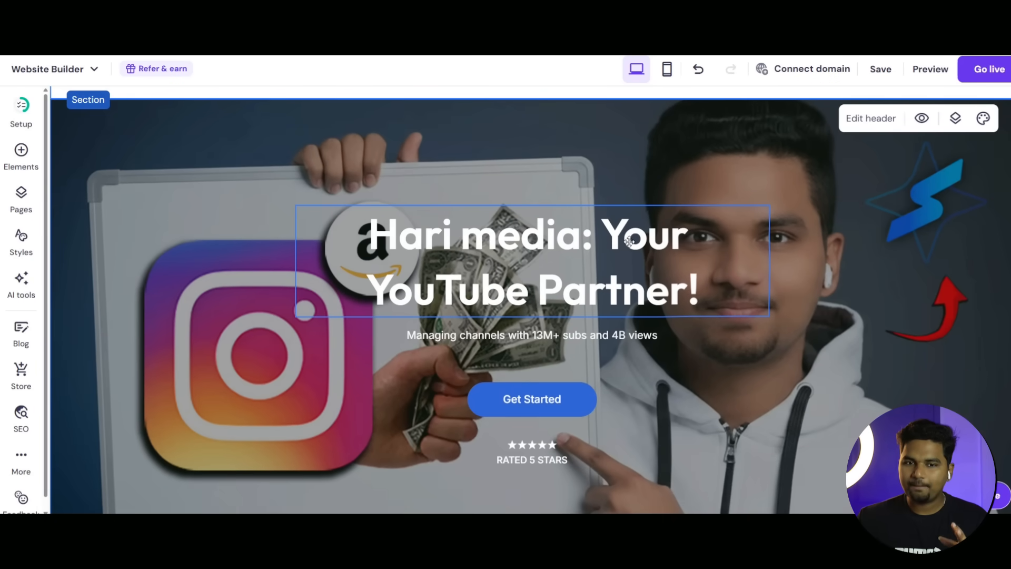
# Recolor the entire hero heading text to red #ed0000 and deselect it
pyautogui.click(404, 234)
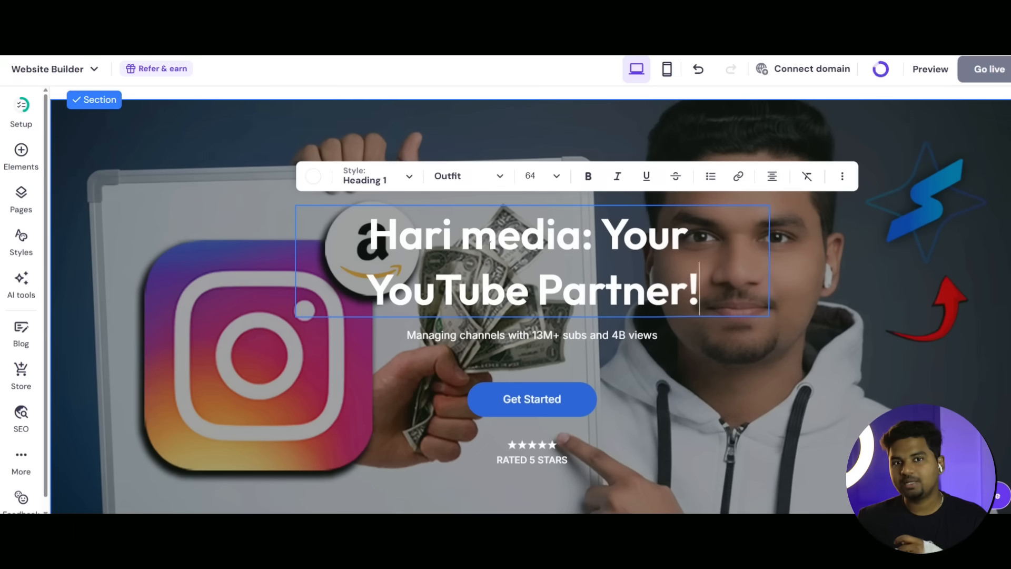
pyautogui.moveTo(371, 224); pyautogui.dragTo(729, 305)
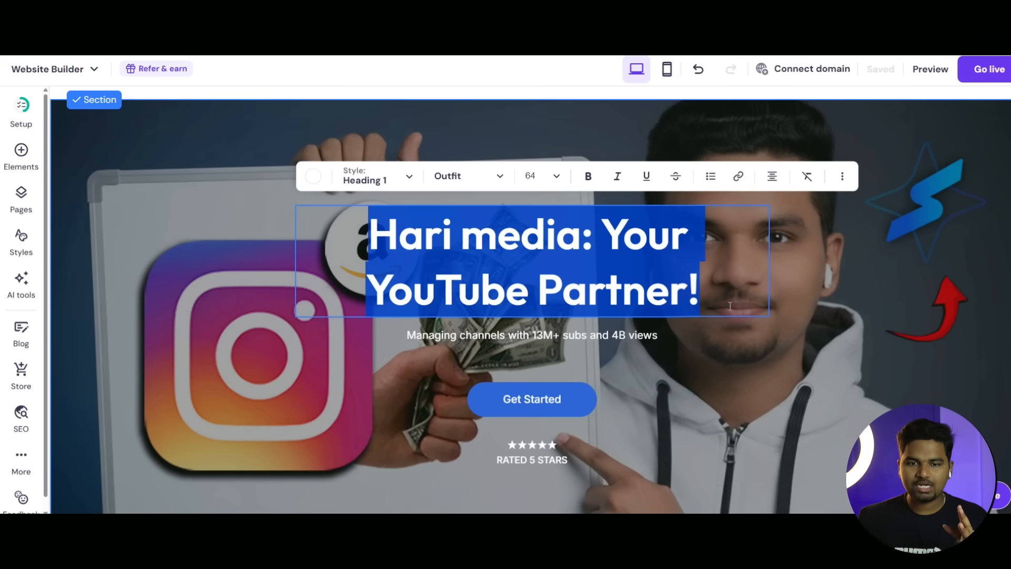
pyautogui.click(313, 176)
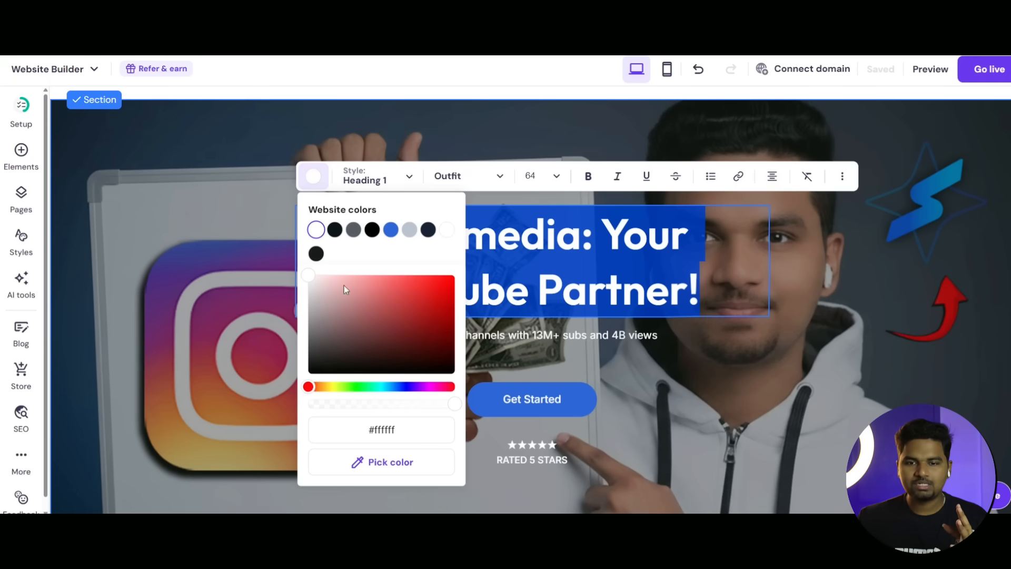
pyautogui.moveTo(343, 286); pyautogui.dragTo(481, 282)
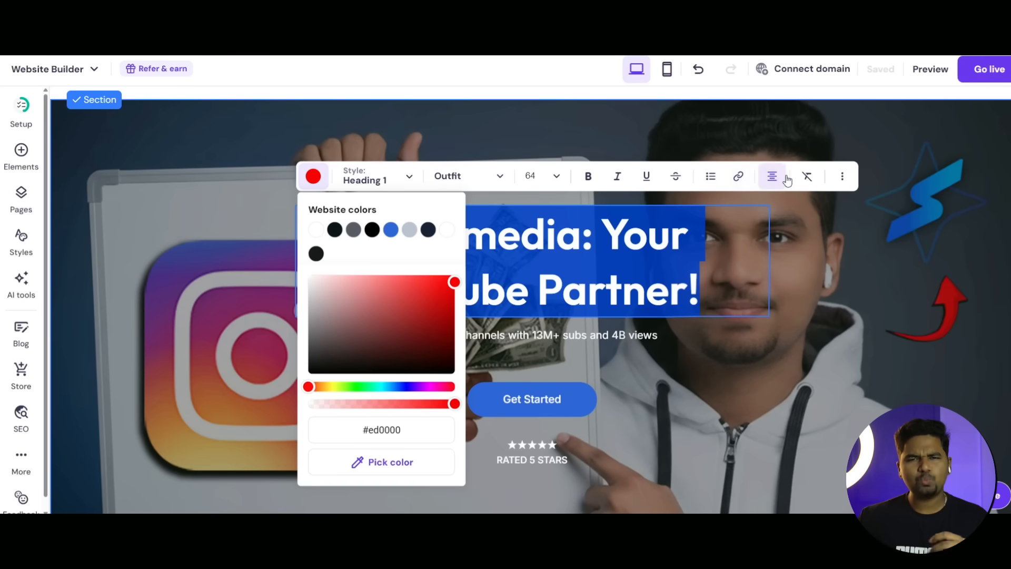
pyautogui.click(896, 218)
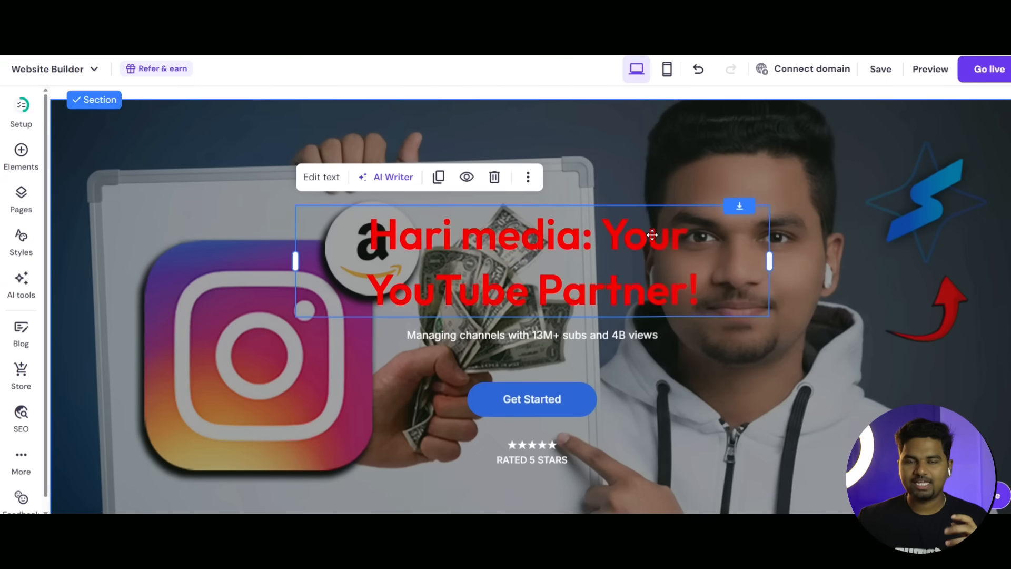
pyautogui.click(861, 310)
# Widen the "Welcome to Hari Media" heading's text box so the heading fits on one line
pyautogui.scroll(-7, 861, 309)
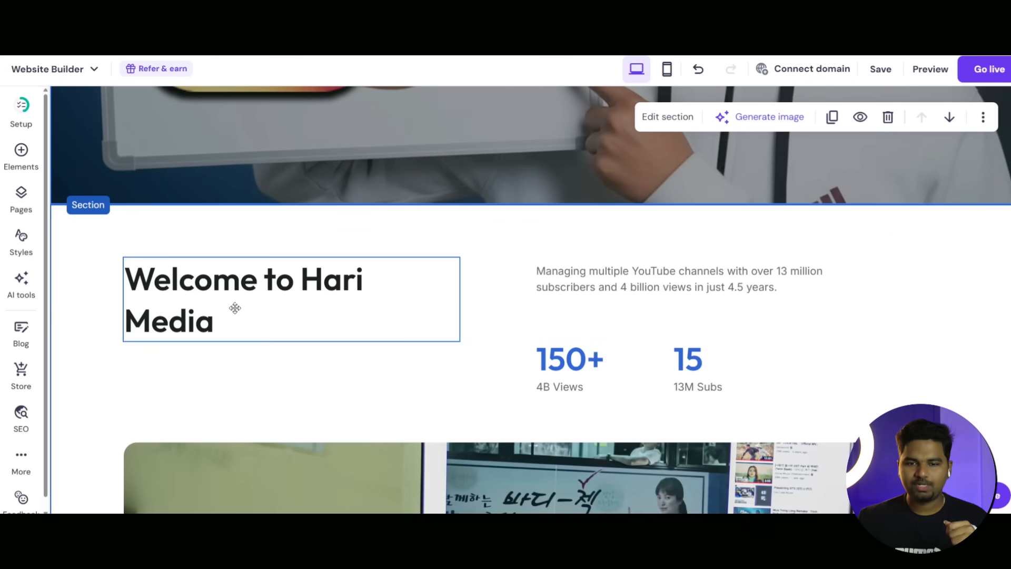
pyautogui.click(361, 311)
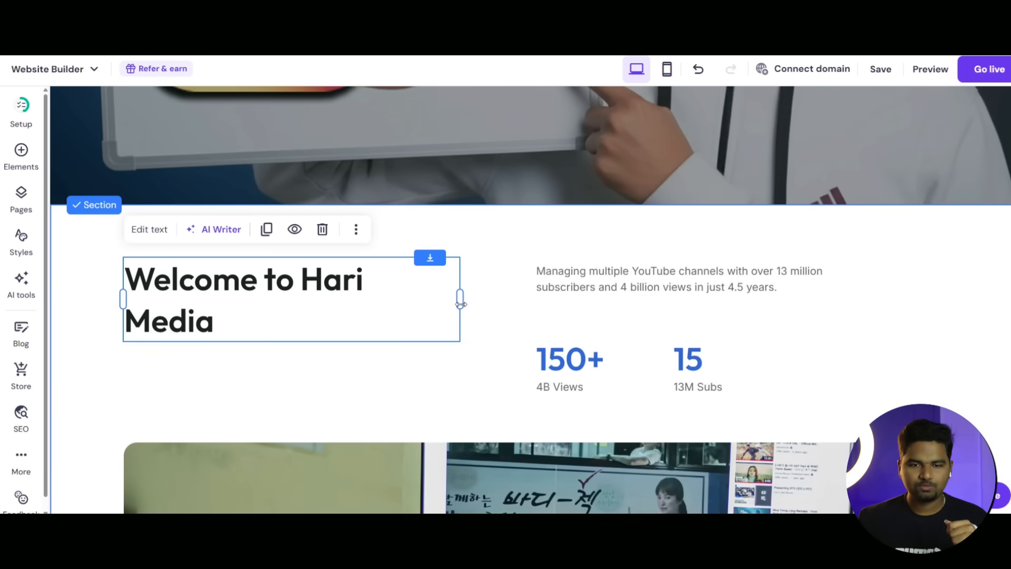
pyautogui.moveTo(460, 295); pyautogui.dragTo(479, 349)
pyautogui.click(527, 345)
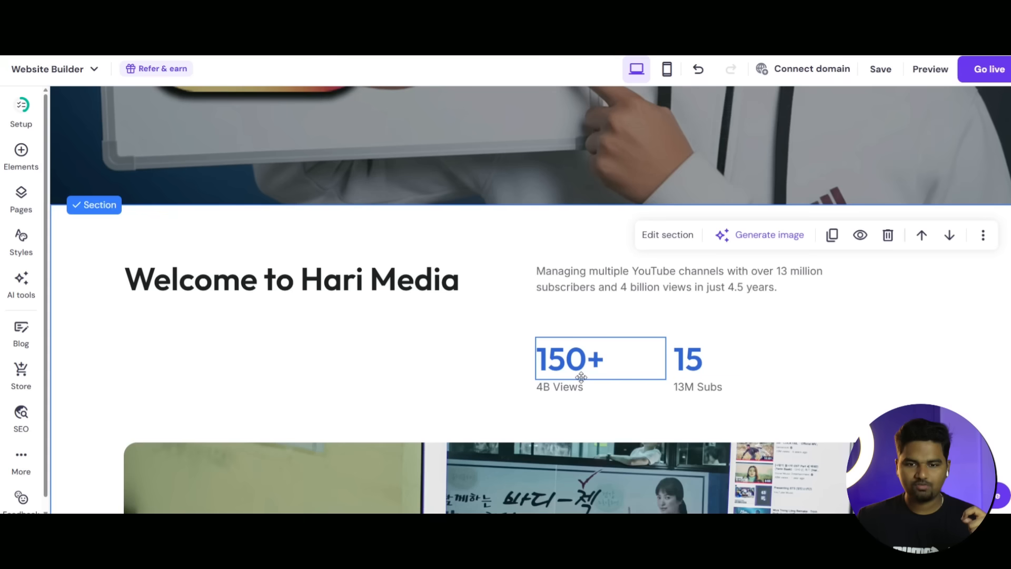
# Change the number above "4B Views" in the welcome section to 3550+
pyautogui.click(547, 352)
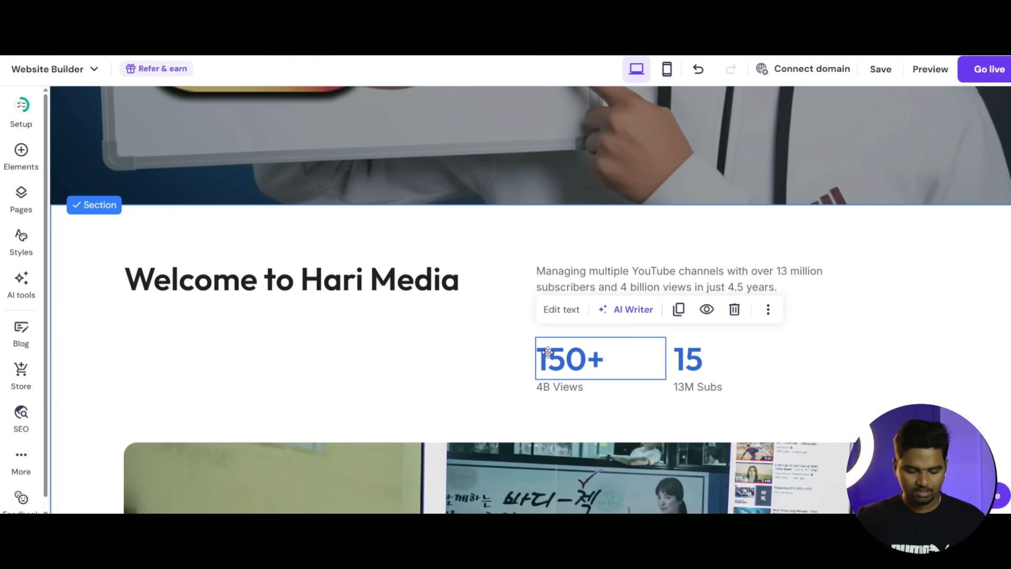
pyautogui.click(547, 351)
pyautogui.press('BackSpace')
pyautogui.write('35')
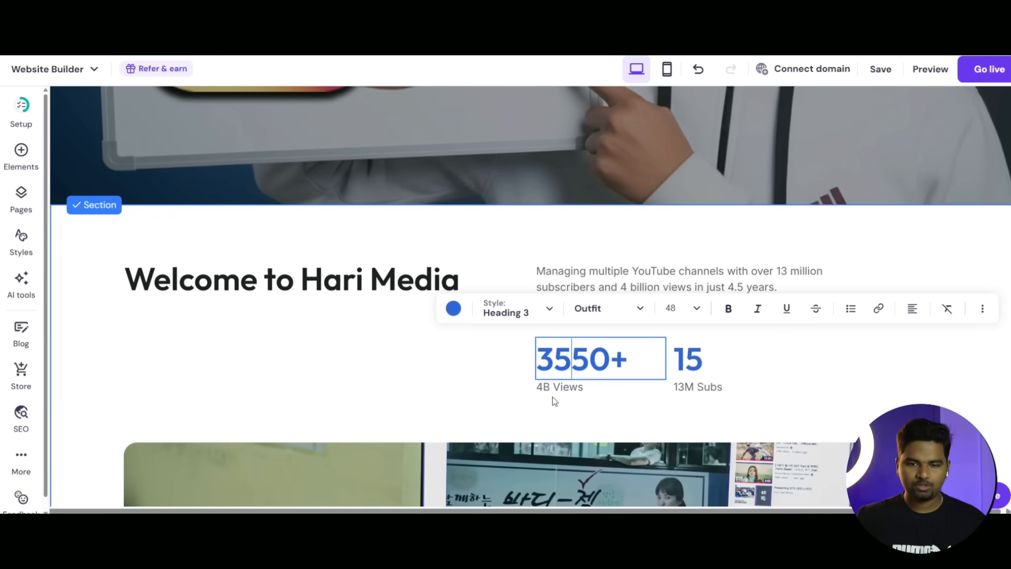
pyautogui.click(593, 386)
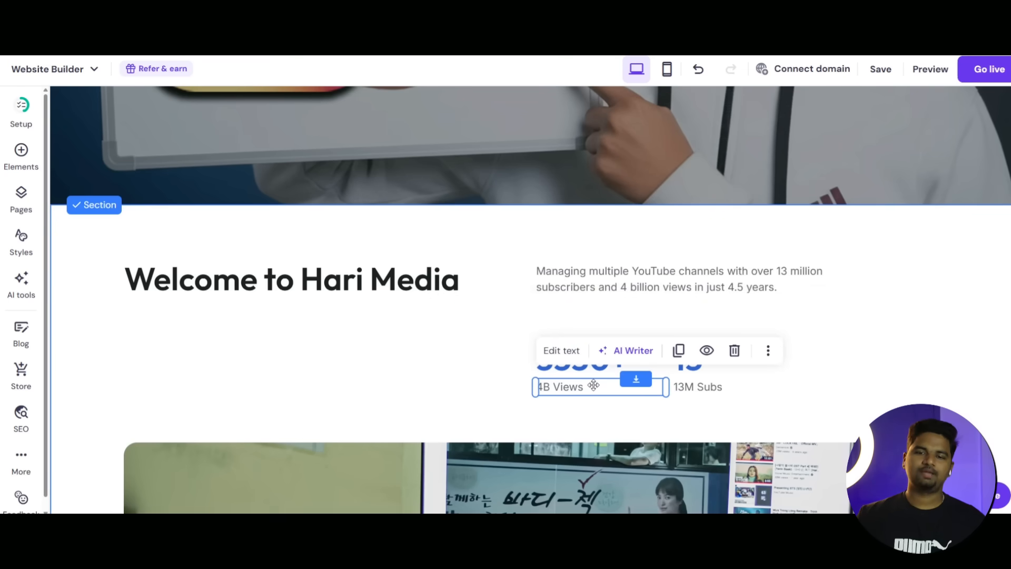
pyautogui.click(467, 381)
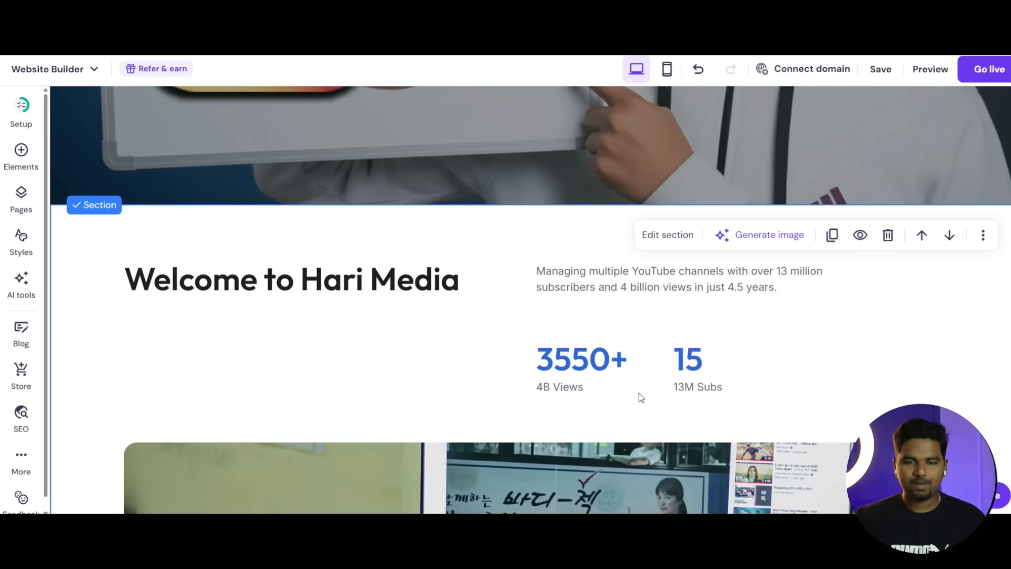
# Review the remaining homepage sections down to the footer's contact details and social icons, and browse the elements available to add
pyautogui.scroll(-5, 694, 274)
pyautogui.scroll(-2, 694, 273)
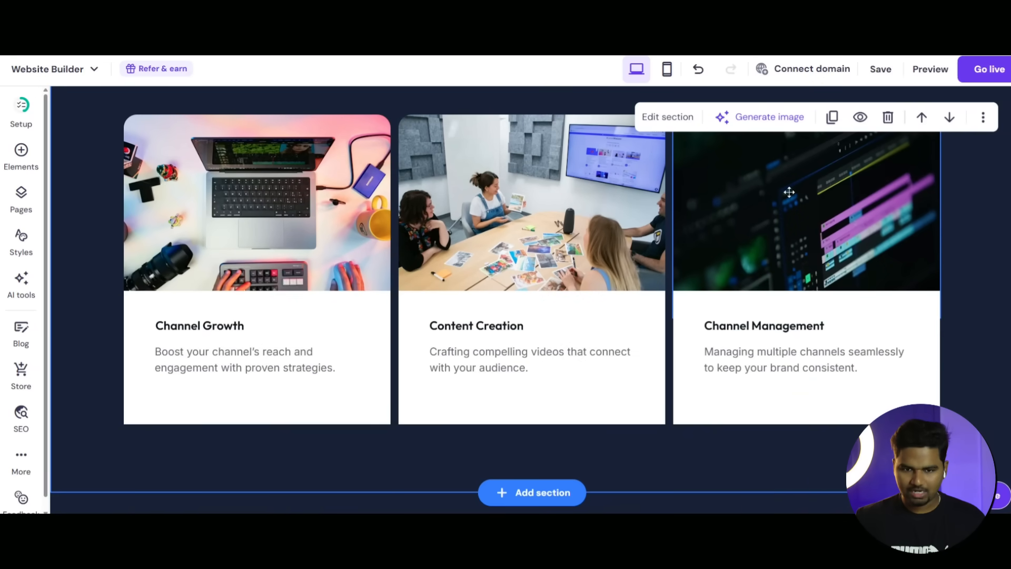
pyautogui.scroll(-3, 863, 247)
pyautogui.scroll(-3, 705, 253)
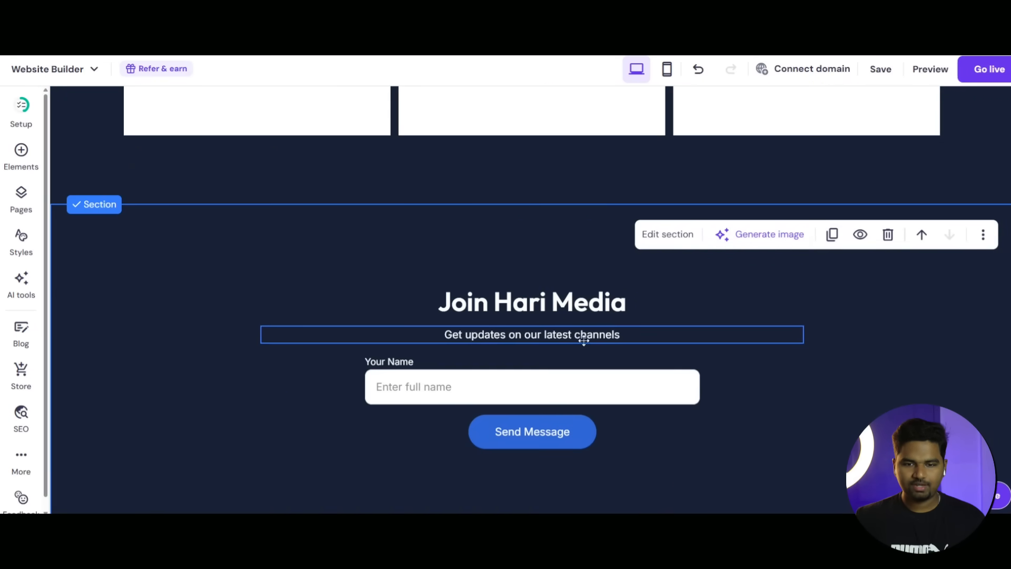
pyautogui.scroll(-2, 392, 303)
pyautogui.scroll(-2, 392, 303)
pyautogui.click(559, 383)
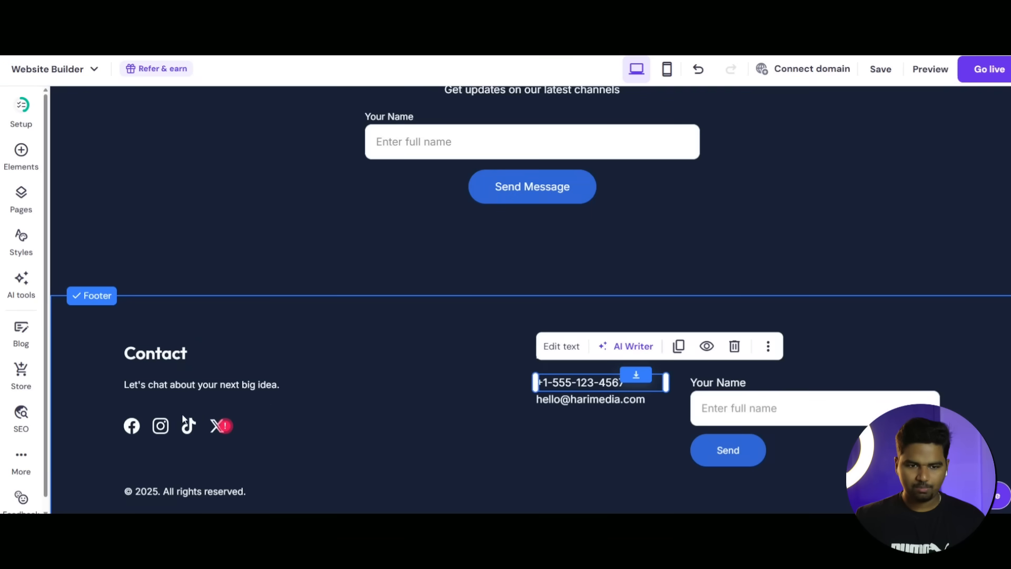
pyautogui.click(215, 426)
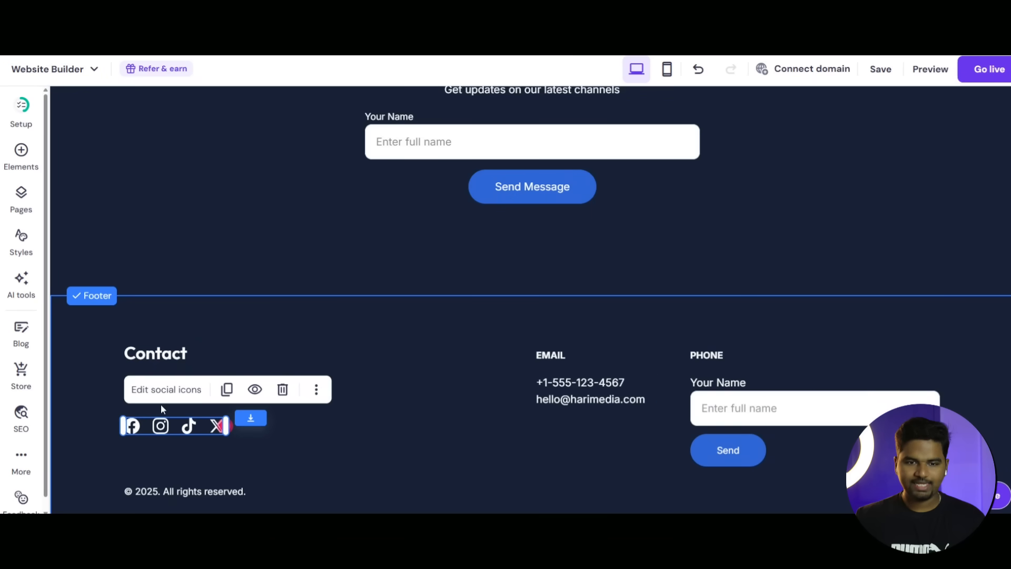
pyautogui.click(147, 394)
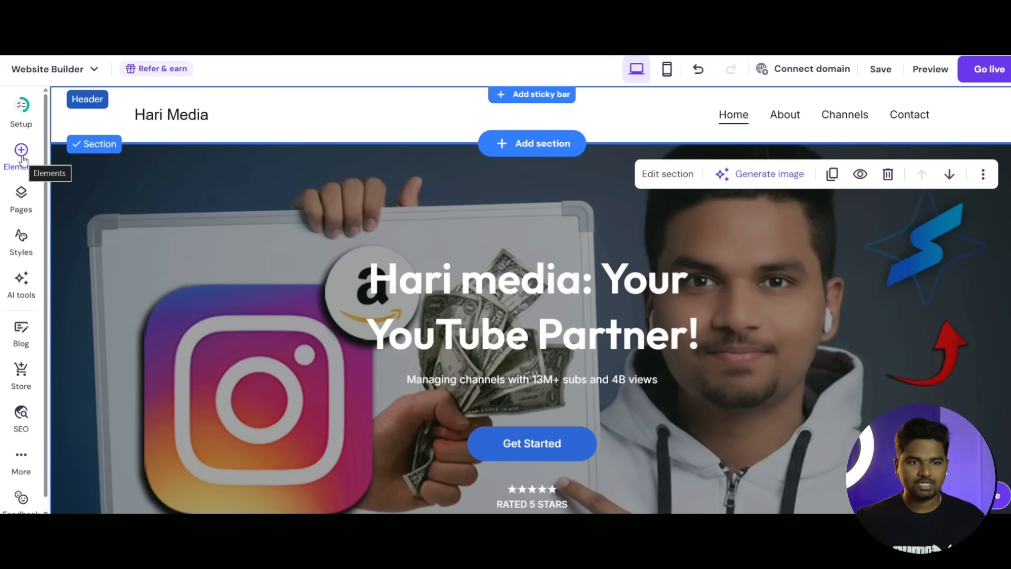
pyautogui.click(22, 159)
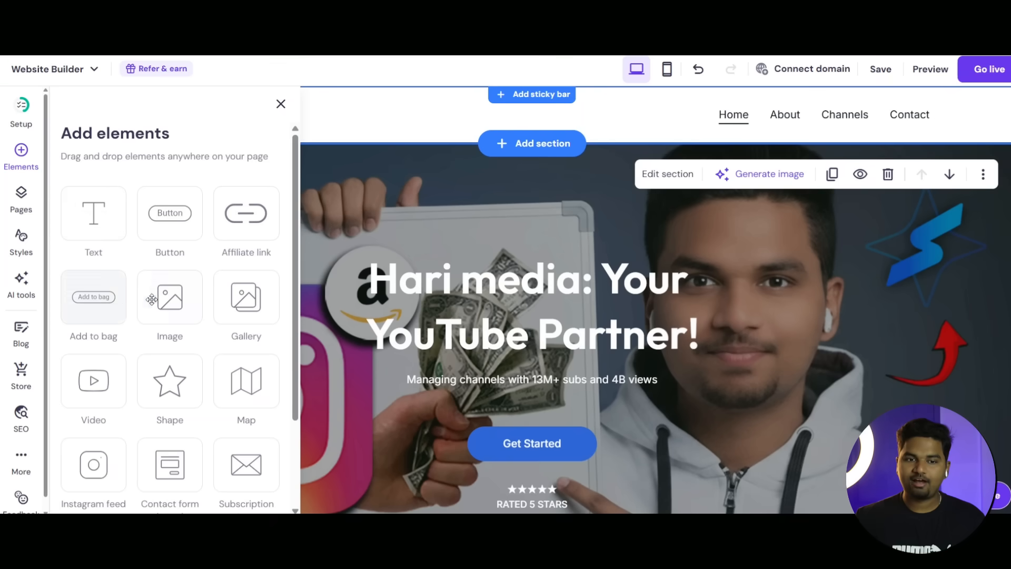
pyautogui.scroll(-1, 90, 320)
pyautogui.scroll(-2, 90, 320)
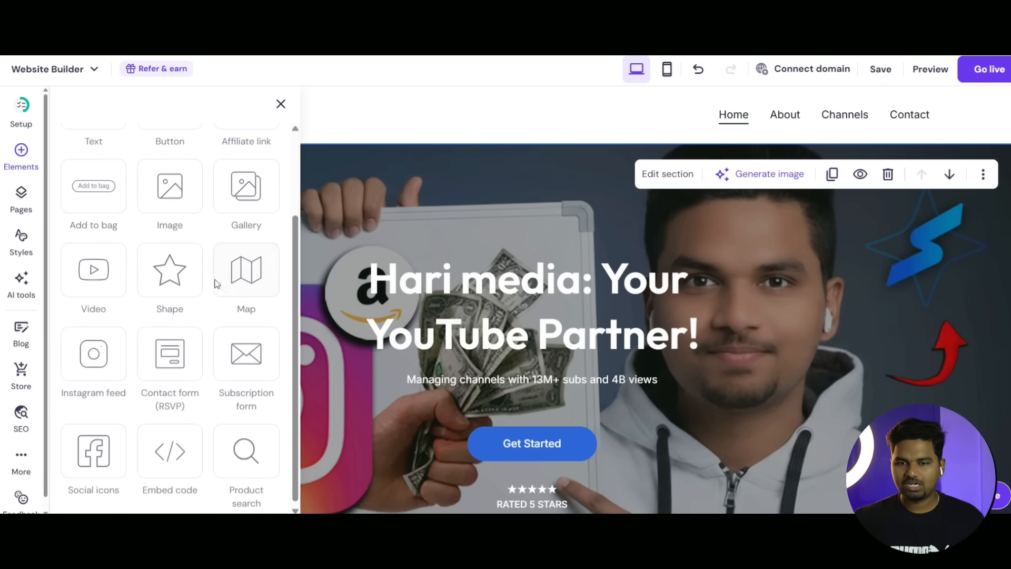
# Add a blank section directly below the header, above the hero section
pyautogui.click(398, 120)
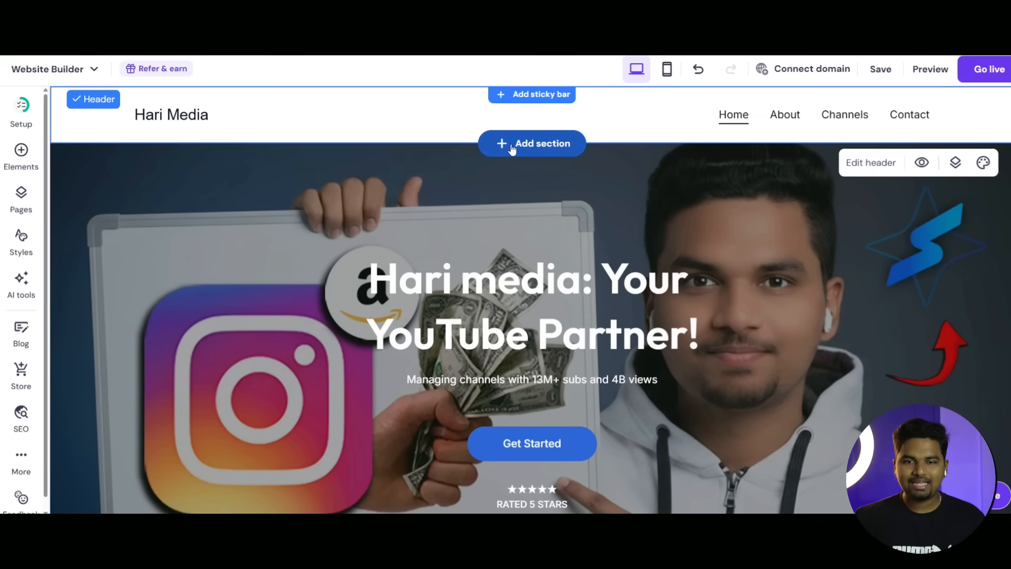
pyautogui.click(542, 145)
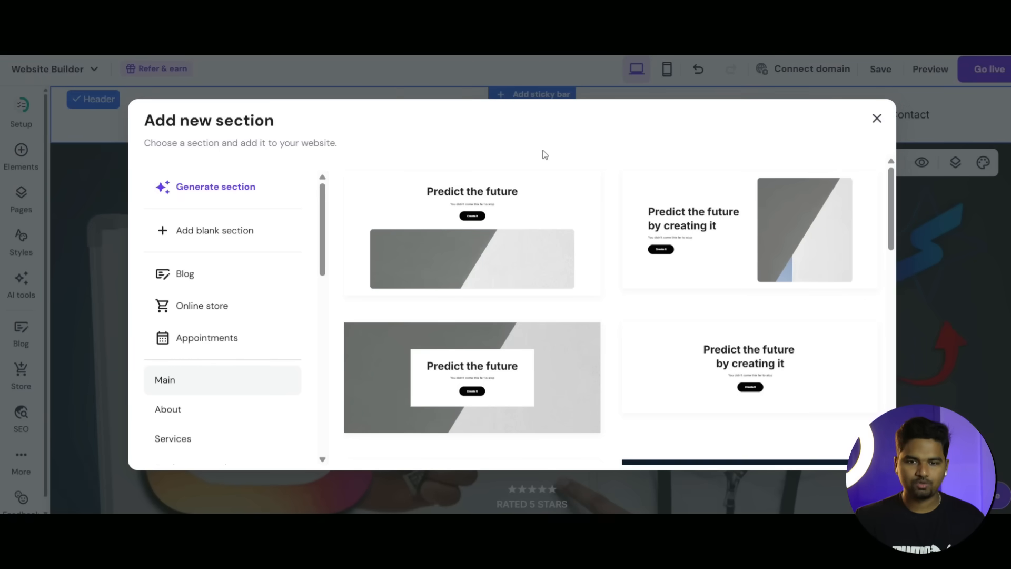
pyautogui.click(238, 232)
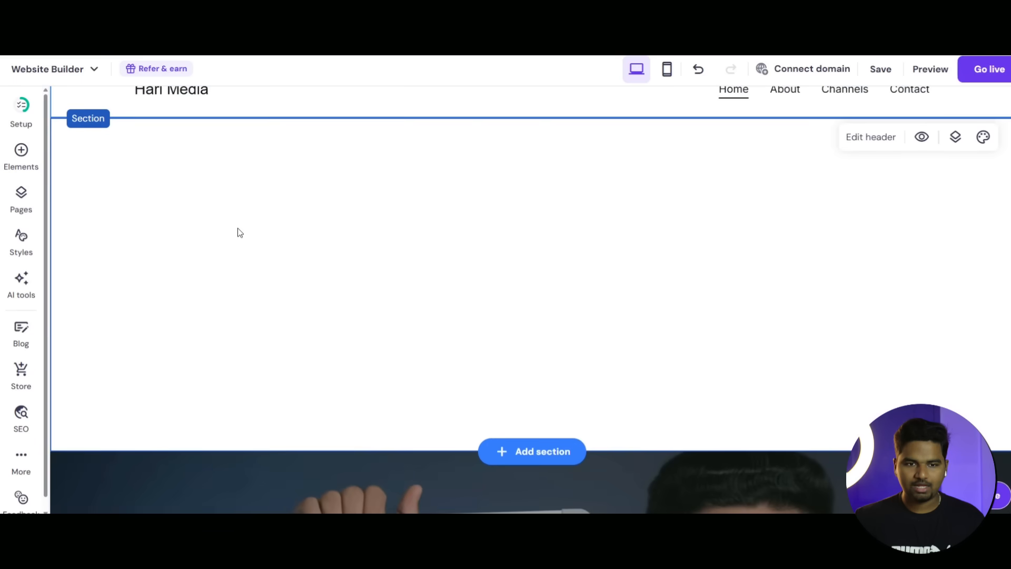
# Insert a video element into the blank section and enlarge it to span the full content width, starting at the section's upper edge
pyautogui.click(17, 158)
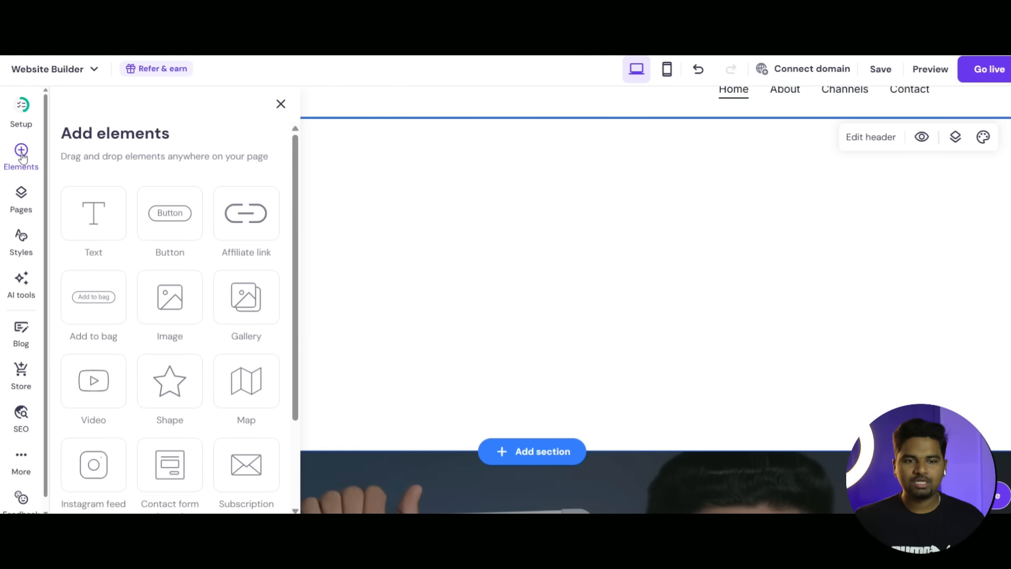
pyautogui.click(106, 392)
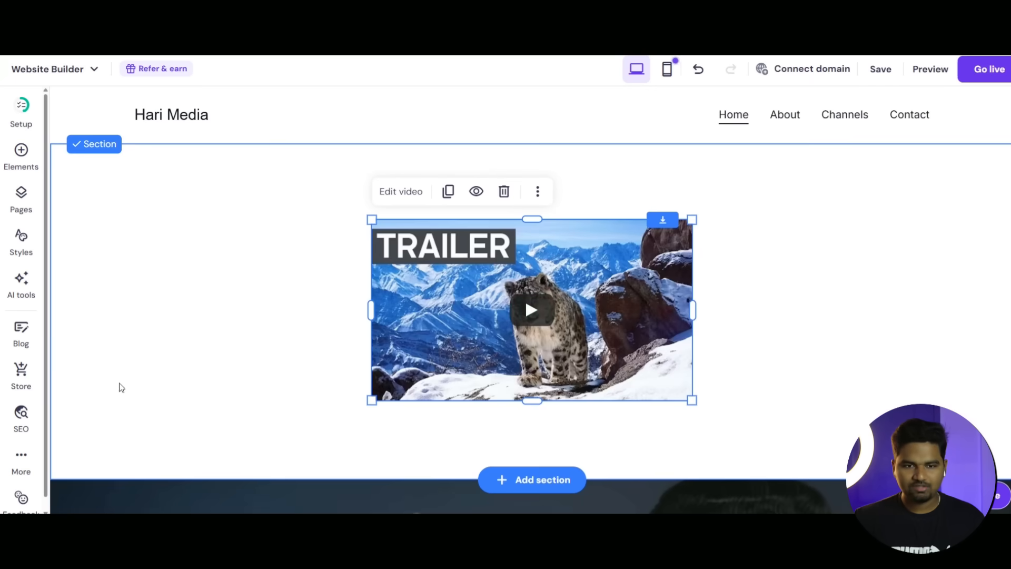
pyautogui.moveTo(579, 330); pyautogui.dragTo(502, 261)
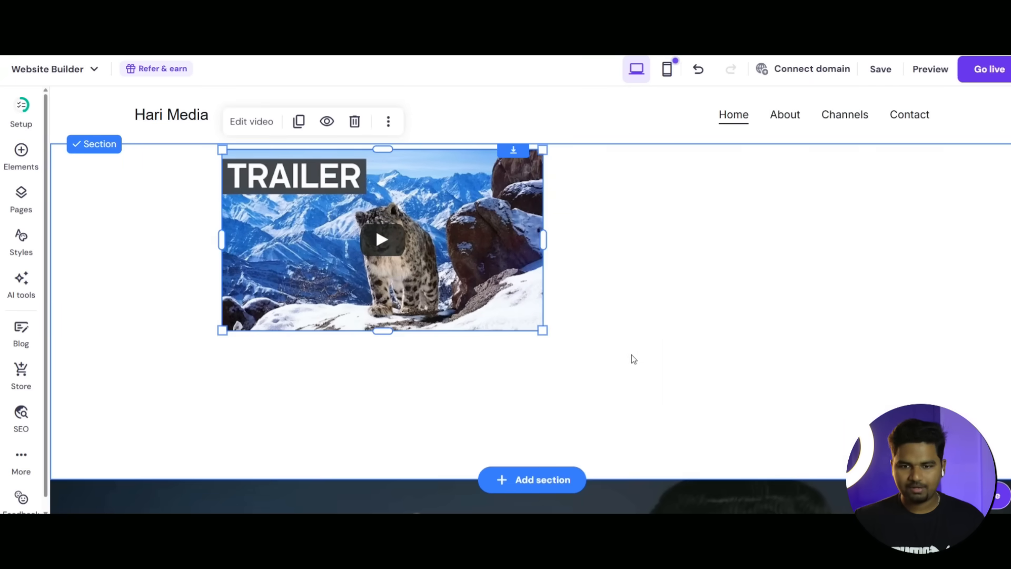
pyautogui.moveTo(541, 332); pyautogui.dragTo(853, 500)
pyautogui.scroll(-3, 788, 323)
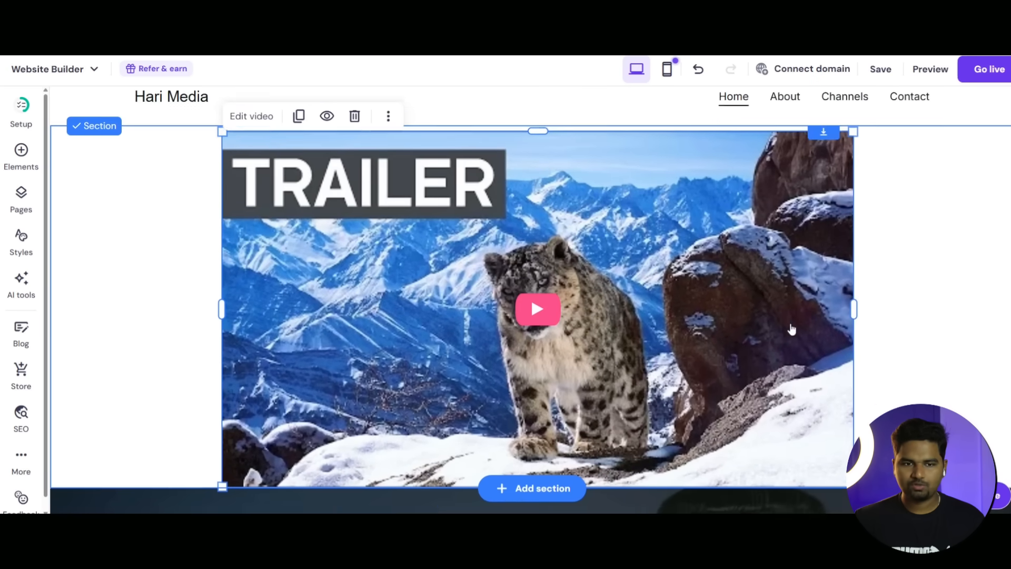
pyautogui.moveTo(774, 292); pyautogui.dragTo(745, 281)
pyautogui.scroll(4, 800, 295)
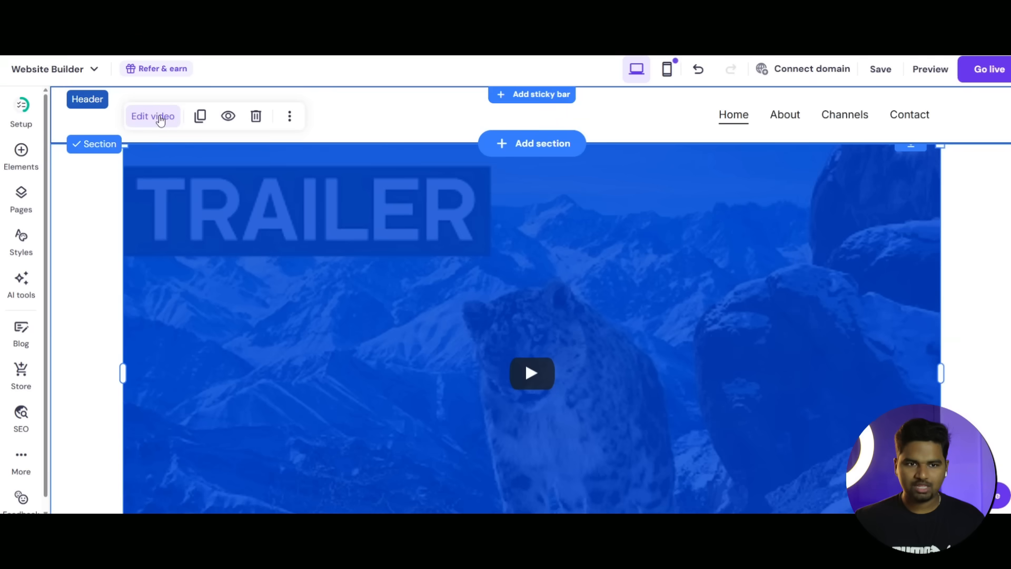
pyautogui.click(154, 117)
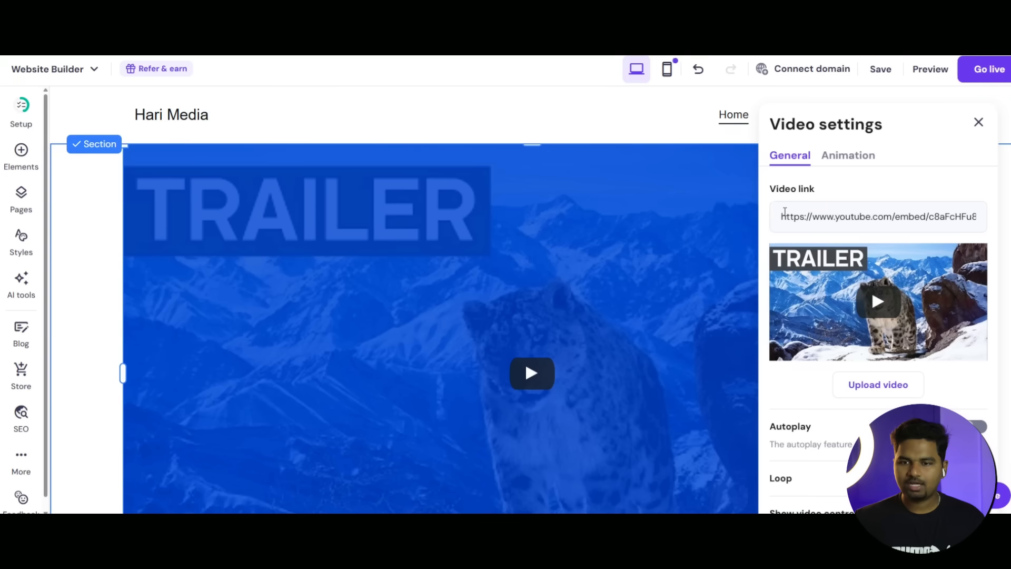
pyautogui.moveTo(784, 216); pyautogui.dragTo(1004, 230)
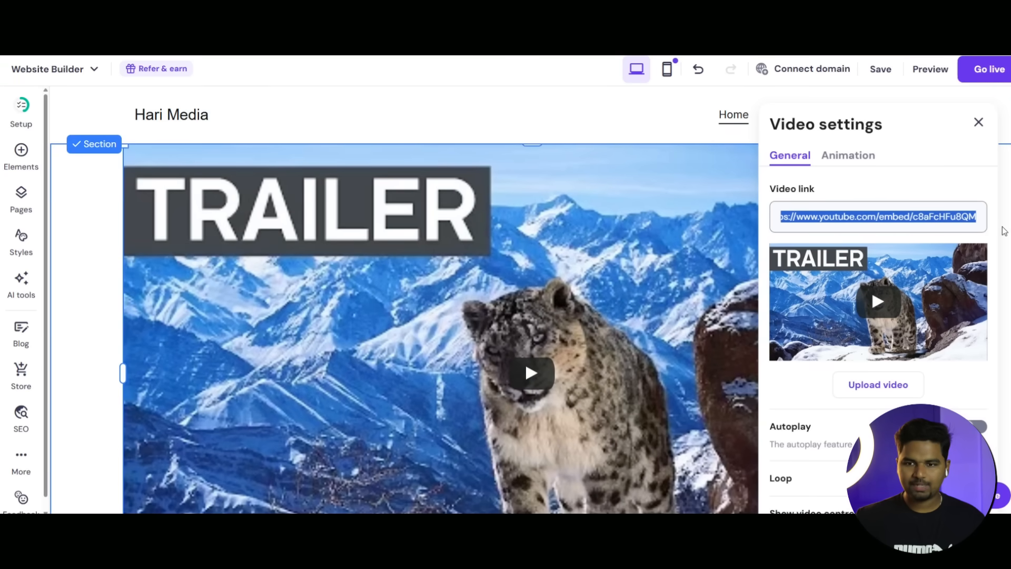
pyautogui.write('h')
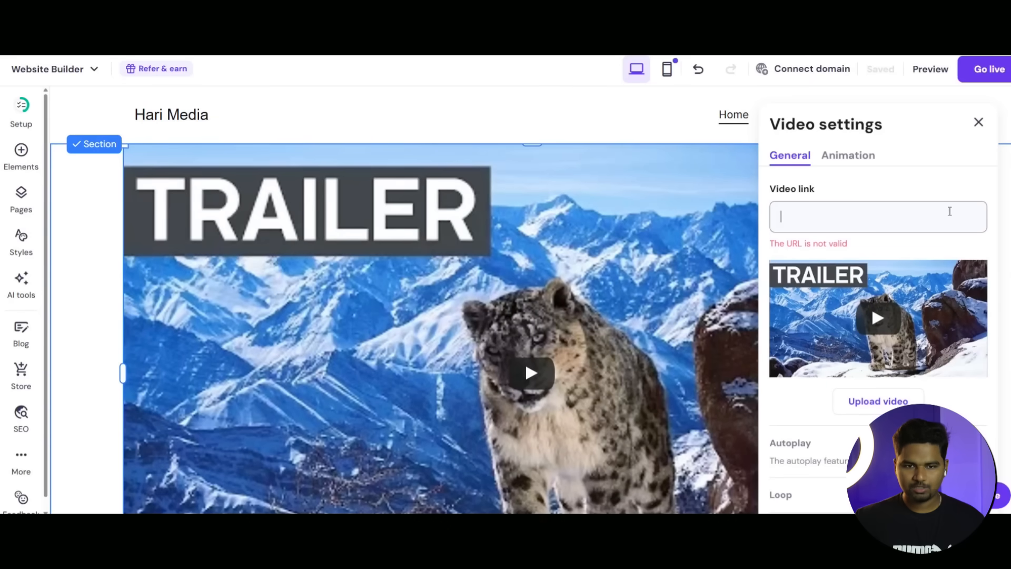
pyautogui.write('https://youtu.be/ddzEk49muTk?si=yXK6ZLmAczoLCTsL')
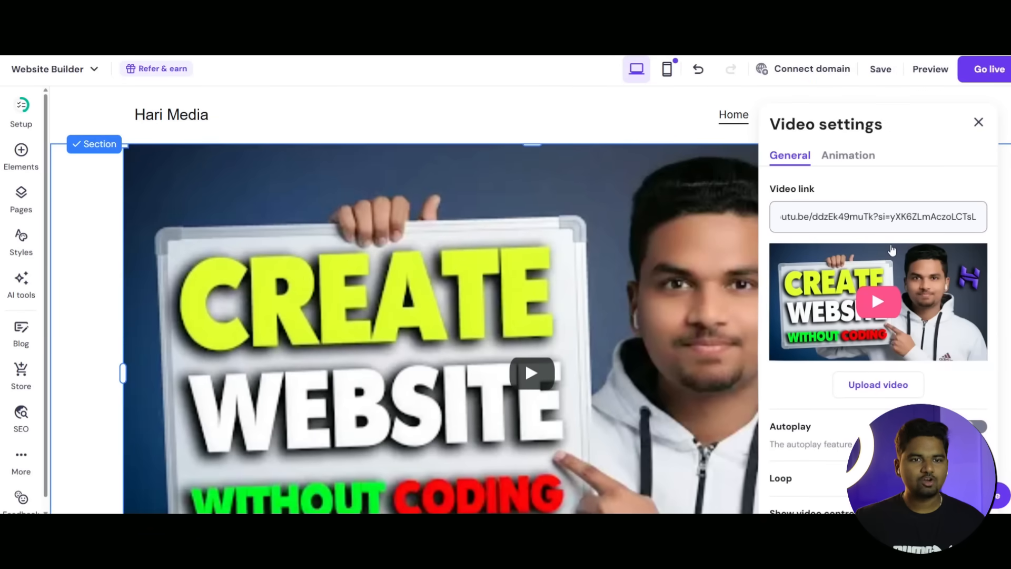
# Enable autoplay for the embedded video and turn off its video controls
pyautogui.scroll(-2, 946, 336)
pyautogui.click(975, 337)
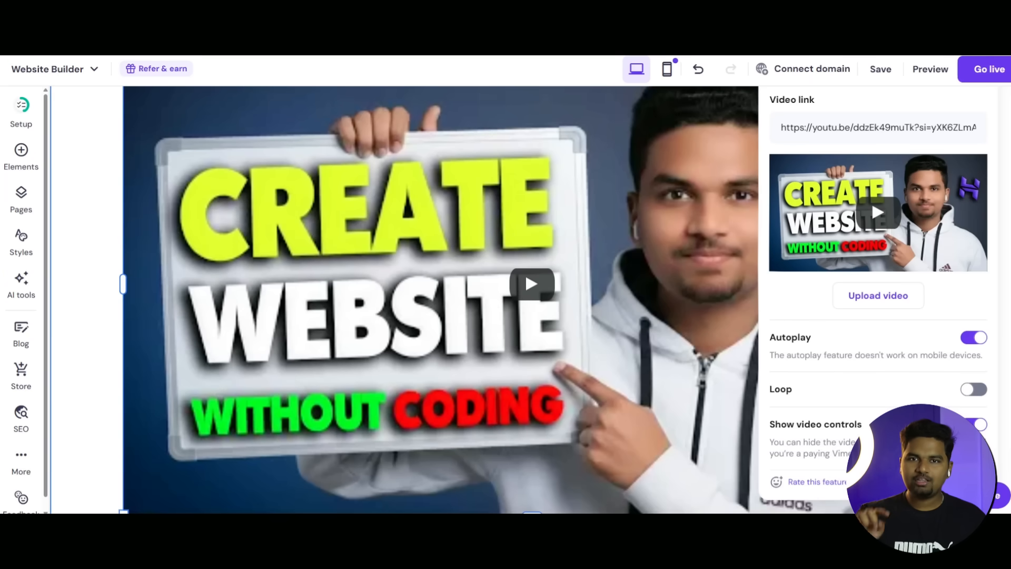
pyautogui.click(978, 423)
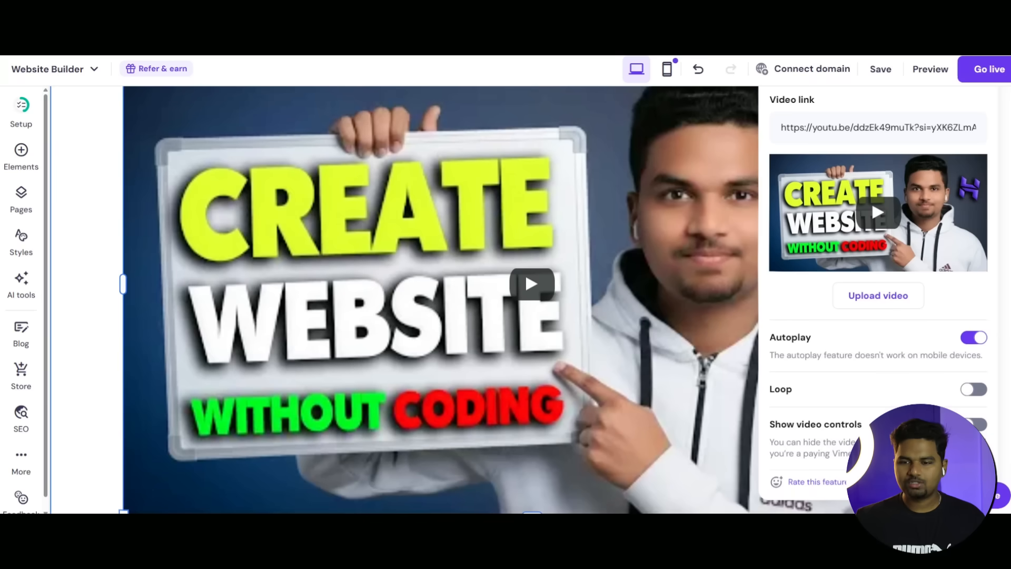
# Try the Fade and Slide animations on the video, apply Scale instead, and close the video settings
pyautogui.scroll(3, 939, 190)
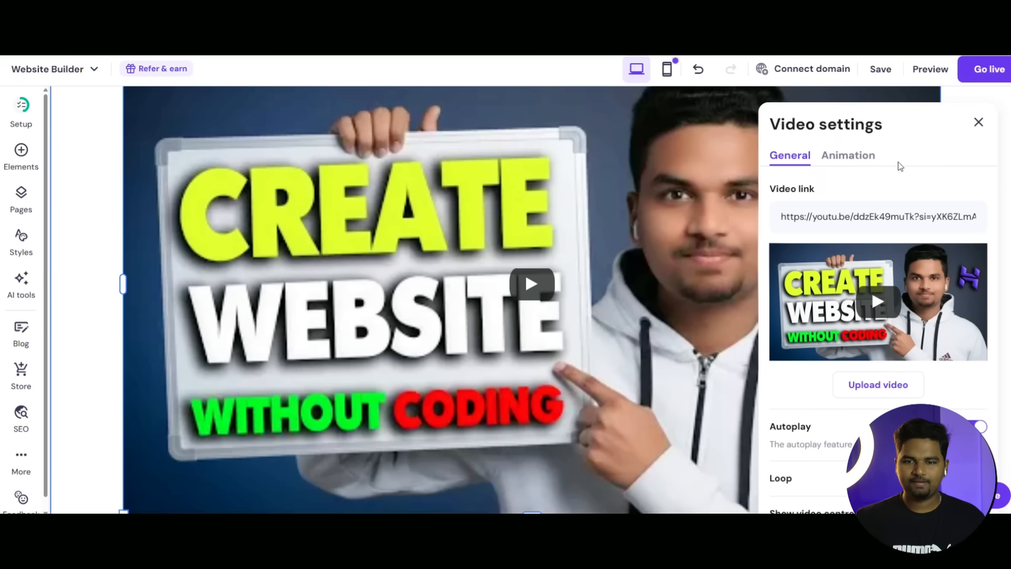
pyautogui.click(846, 156)
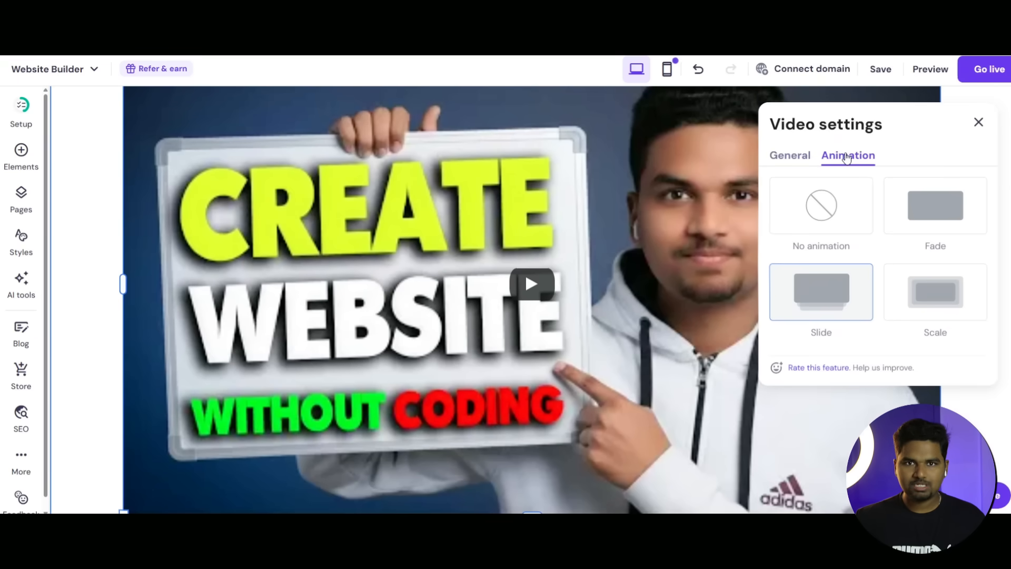
pyautogui.click(924, 223)
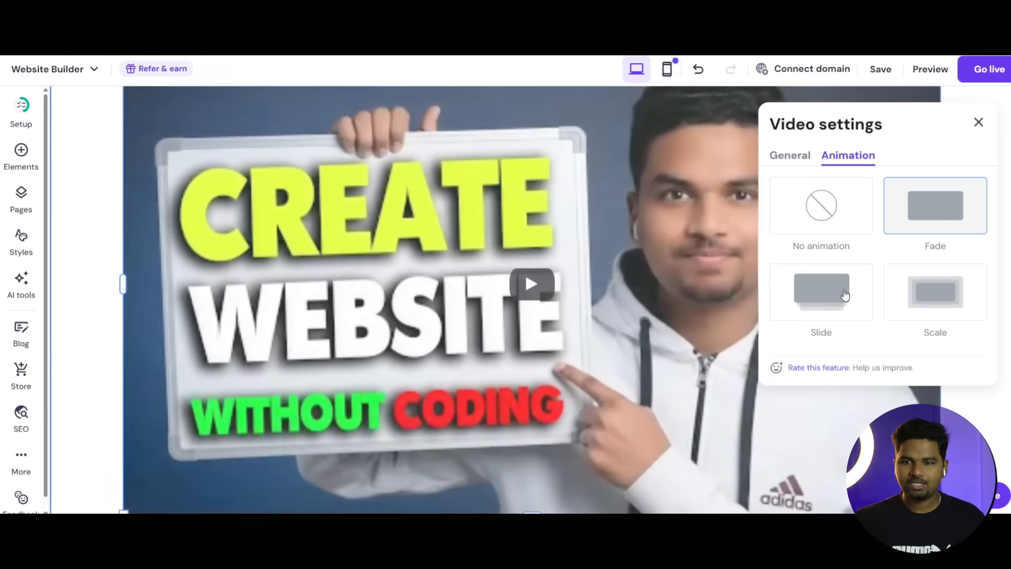
pyautogui.click(844, 293)
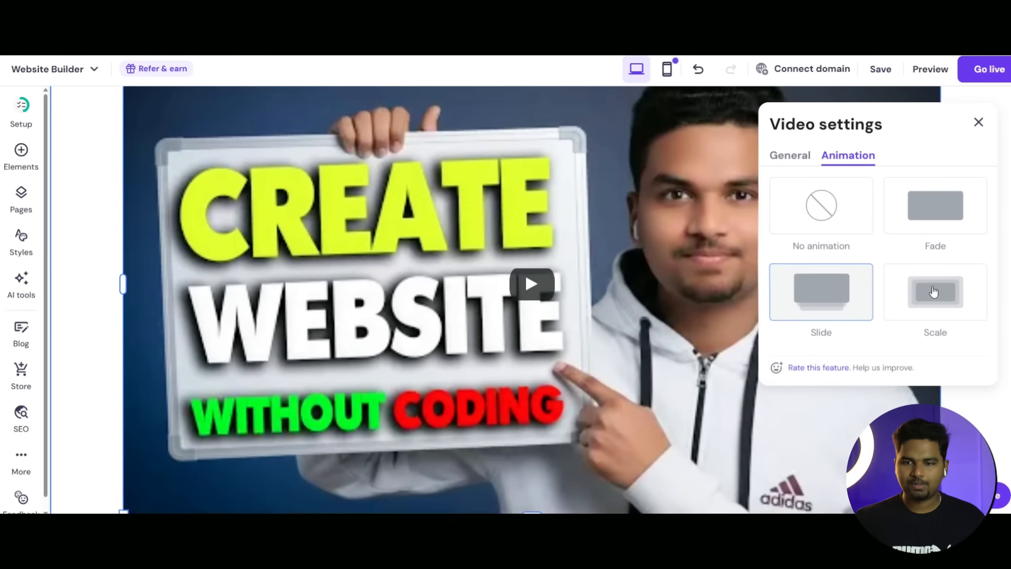
pyautogui.click(933, 291)
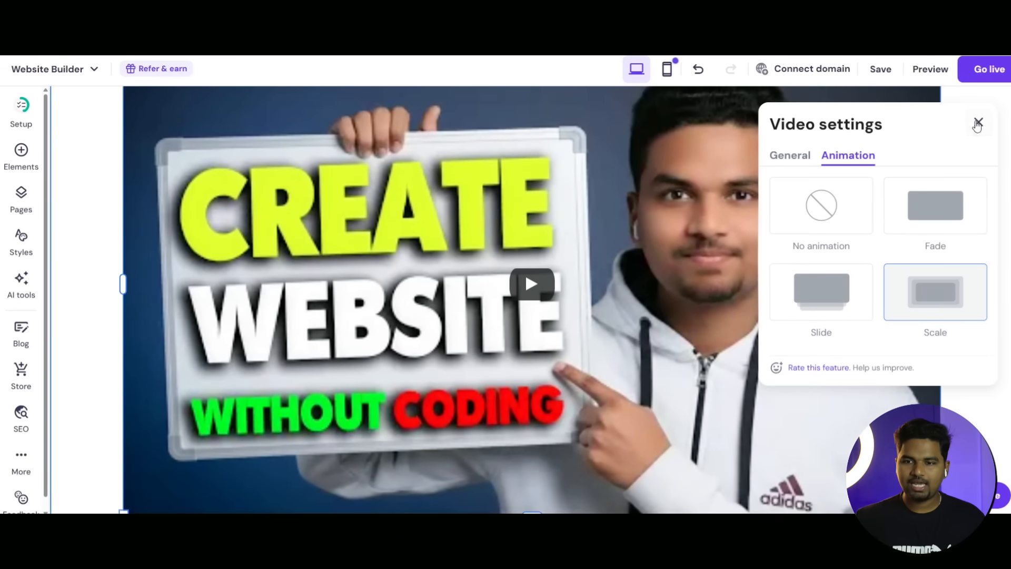
pyautogui.click(977, 125)
# Check the homepage sections below the new video, and look through the full list of addable page elements
pyautogui.scroll(-7, 922, 283)
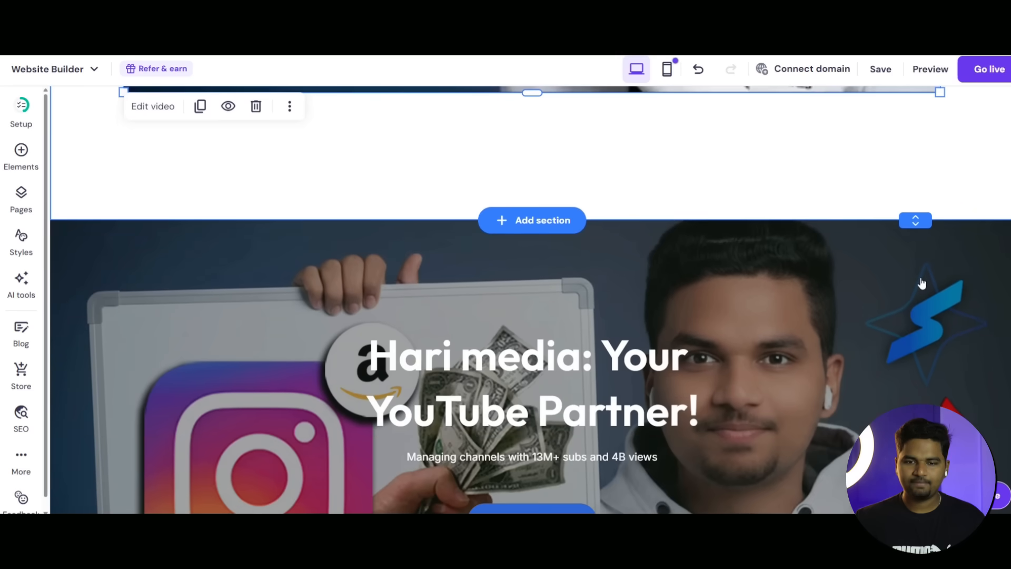
pyautogui.scroll(-10, 922, 284)
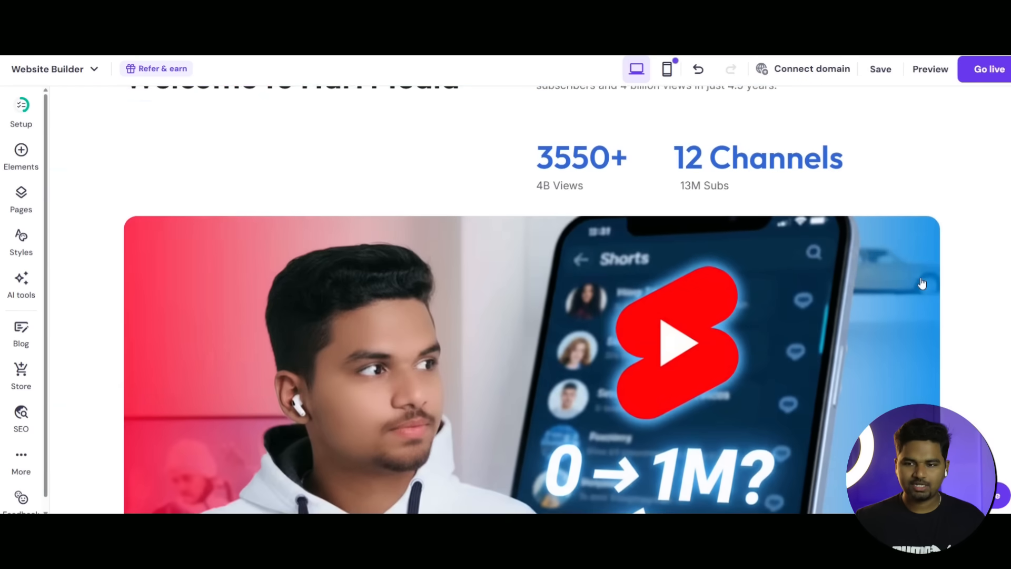
pyautogui.scroll(-11, 921, 284)
pyautogui.scroll(15, 921, 282)
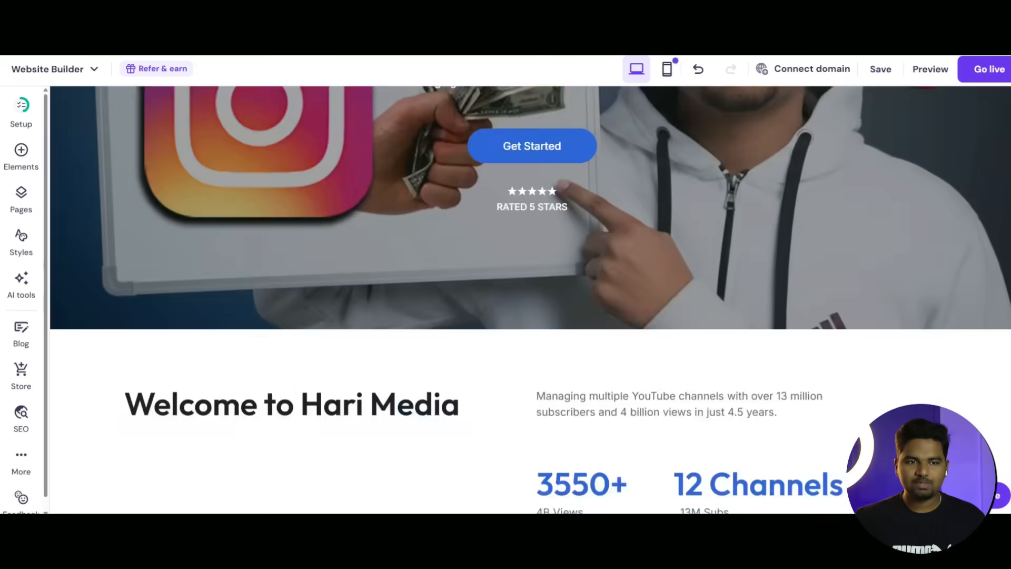
pyautogui.scroll(8, 921, 282)
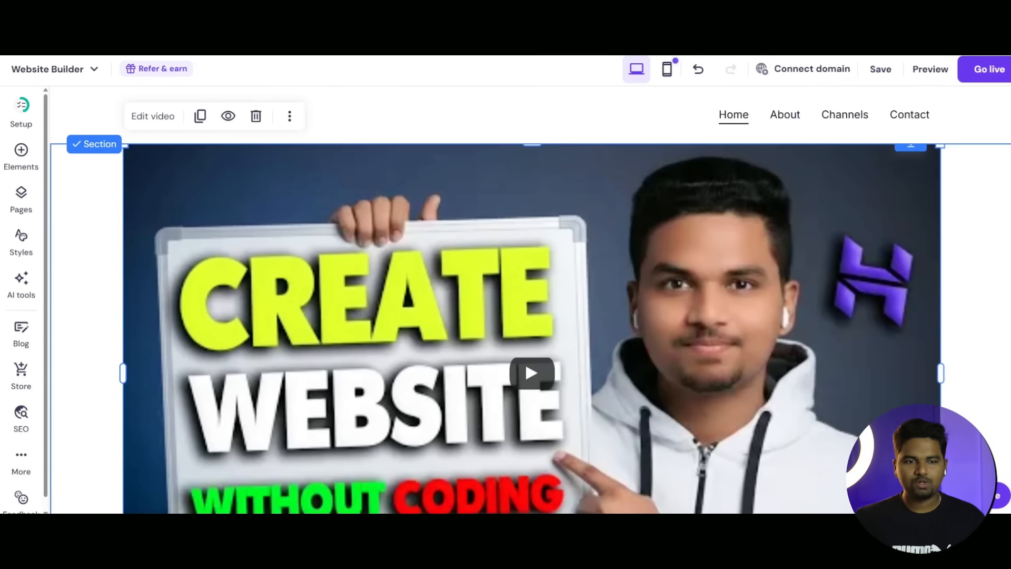
pyautogui.click(21, 156)
pyautogui.scroll(-3, 142, 248)
pyautogui.scroll(-1, 142, 248)
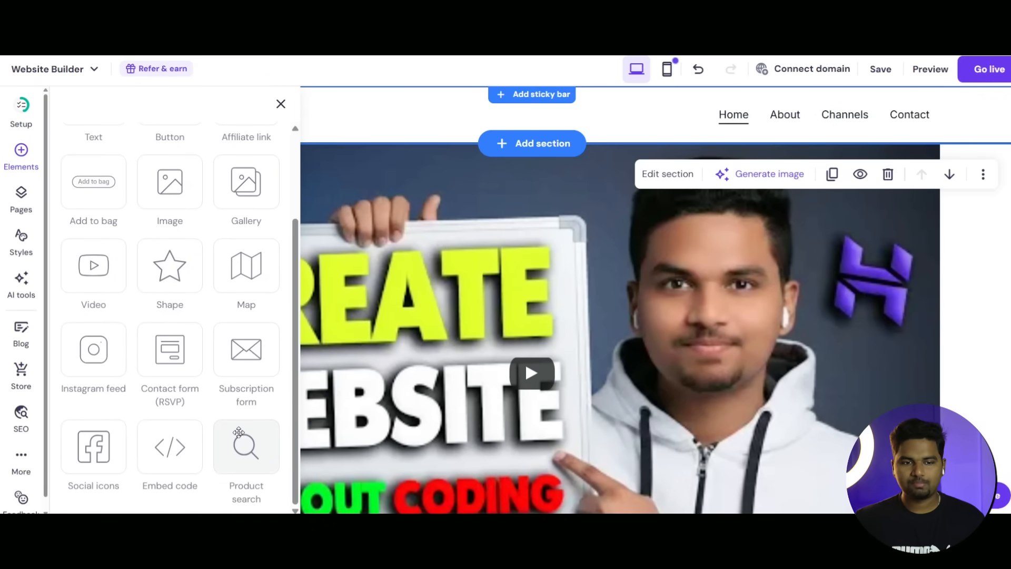
pyautogui.moveTo(255, 372)
pyautogui.scroll(3, 254, 372)
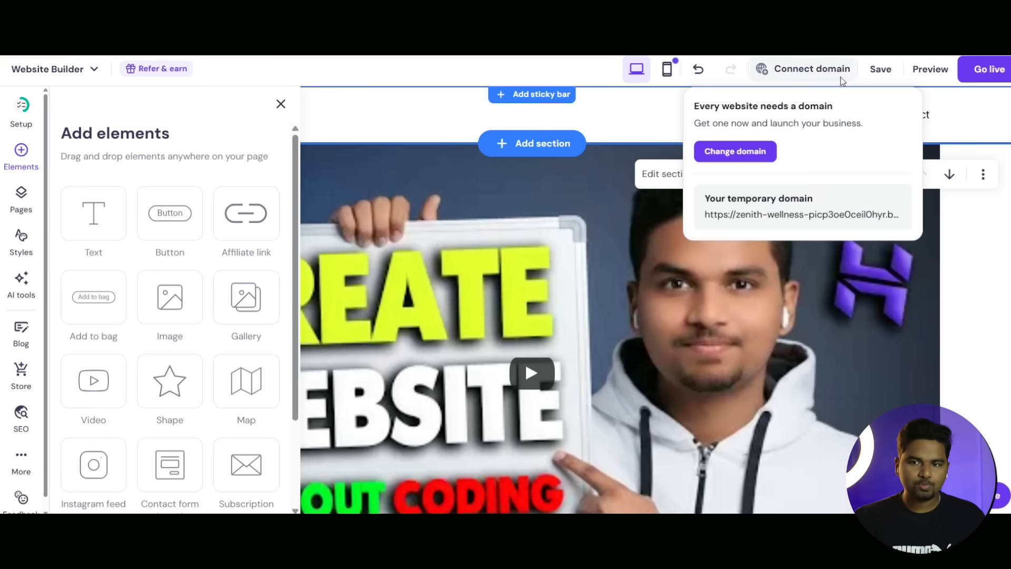
# Preview the website and examine how the autoplaying video looks at the start of the homepage
pyautogui.click(938, 76)
pyautogui.click(938, 75)
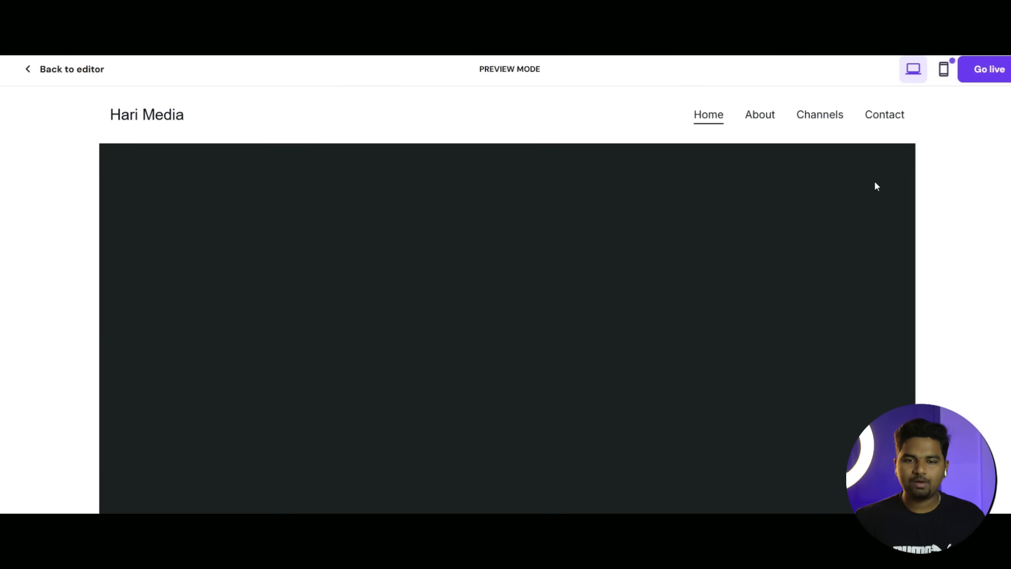
pyautogui.scroll(-2, 730, 294)
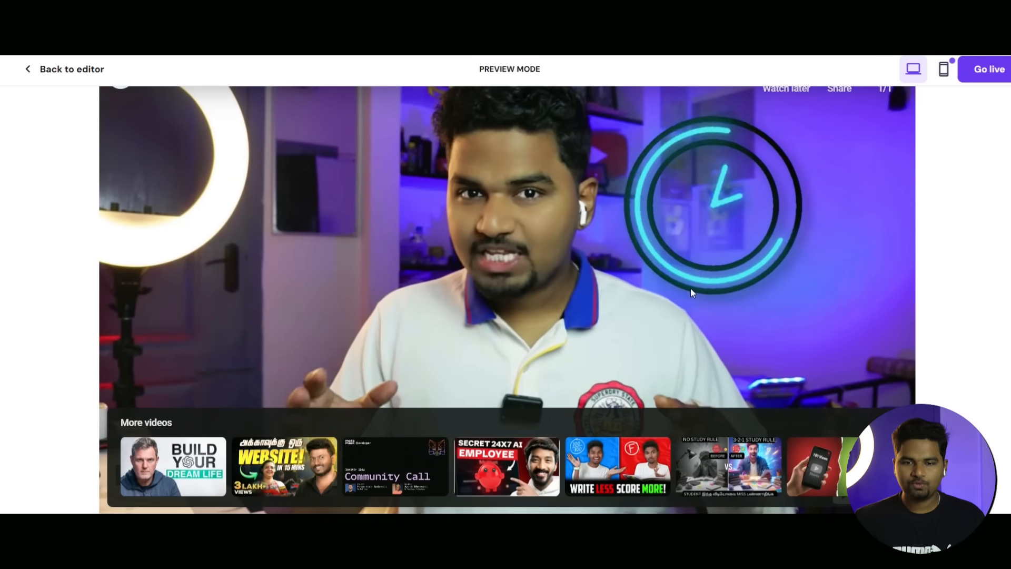
pyautogui.scroll(2, 742, 281)
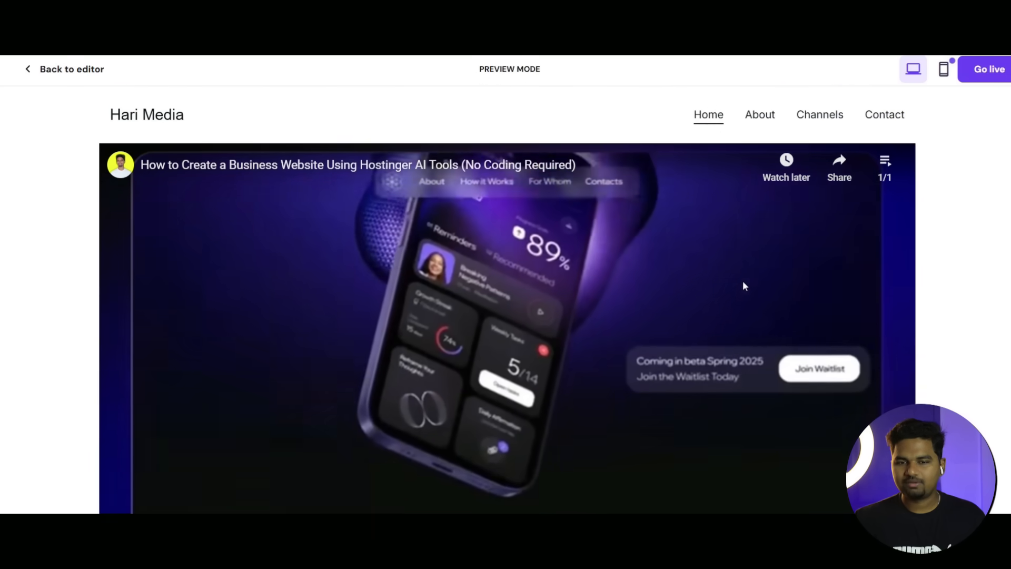
# Review the hero, stats image and Our Services sections in the preview, and publish the website
pyautogui.scroll(-3, 743, 280)
pyautogui.scroll(-15, 742, 280)
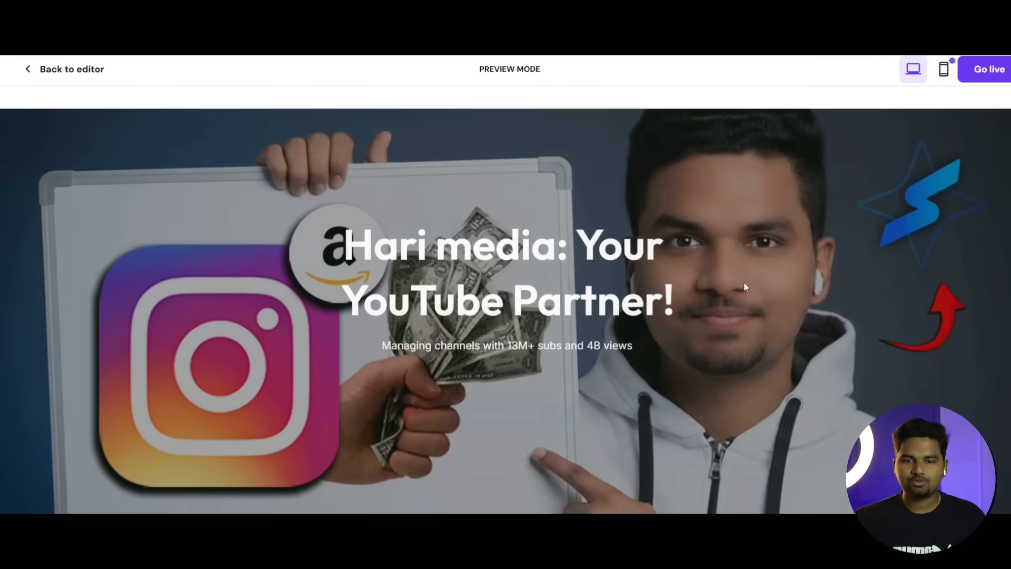
pyautogui.scroll(-8, 743, 281)
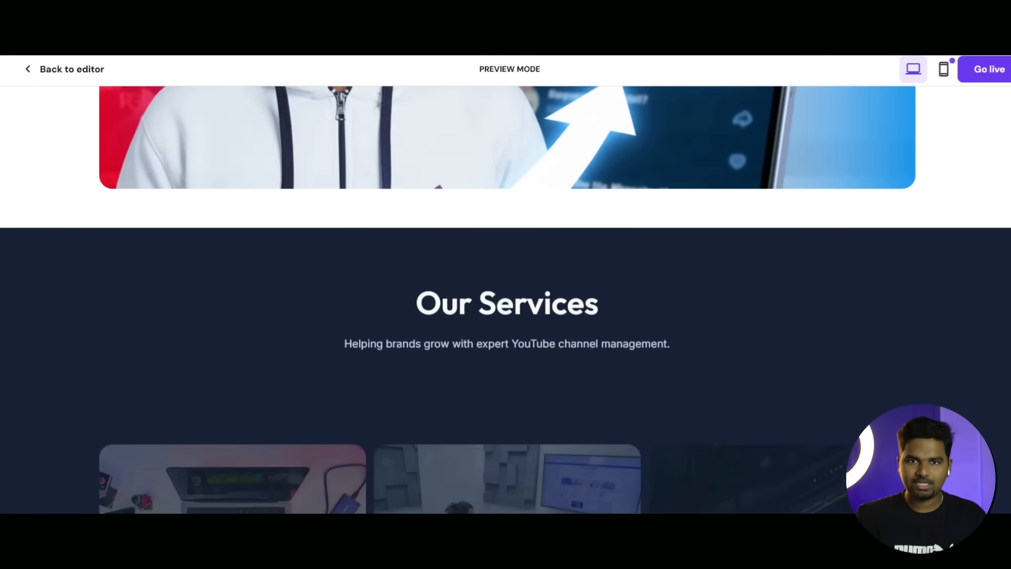
pyautogui.scroll(10, 1006, 162)
pyautogui.click(987, 70)
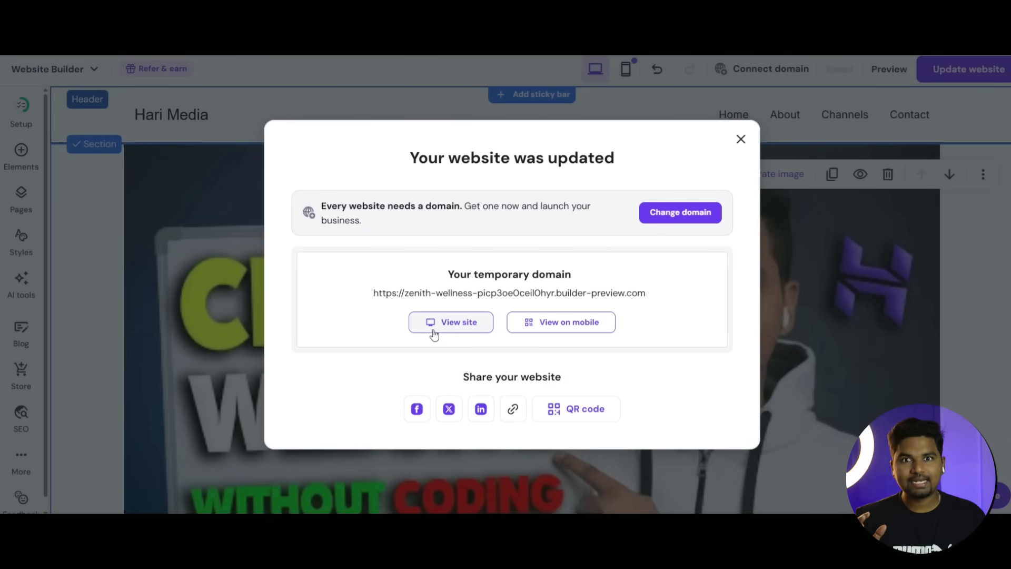
# Open the published site on its temporary domain and examine the homepage from the video down to the Join Hari Media form
pyautogui.click(459, 328)
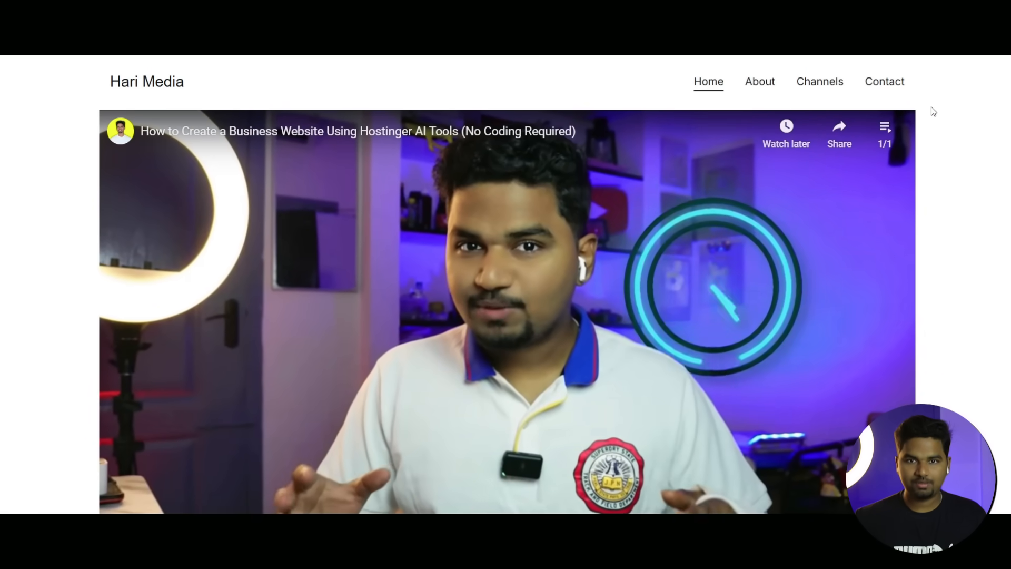
pyautogui.scroll(-1, 935, 146)
pyautogui.scroll(-10, 932, 152)
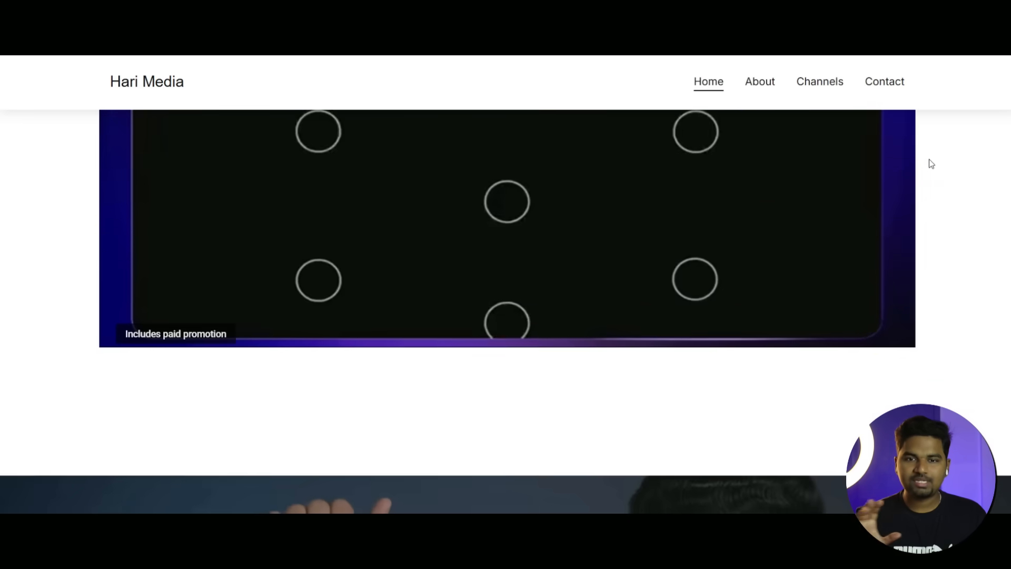
pyautogui.scroll(-8, 315, 251)
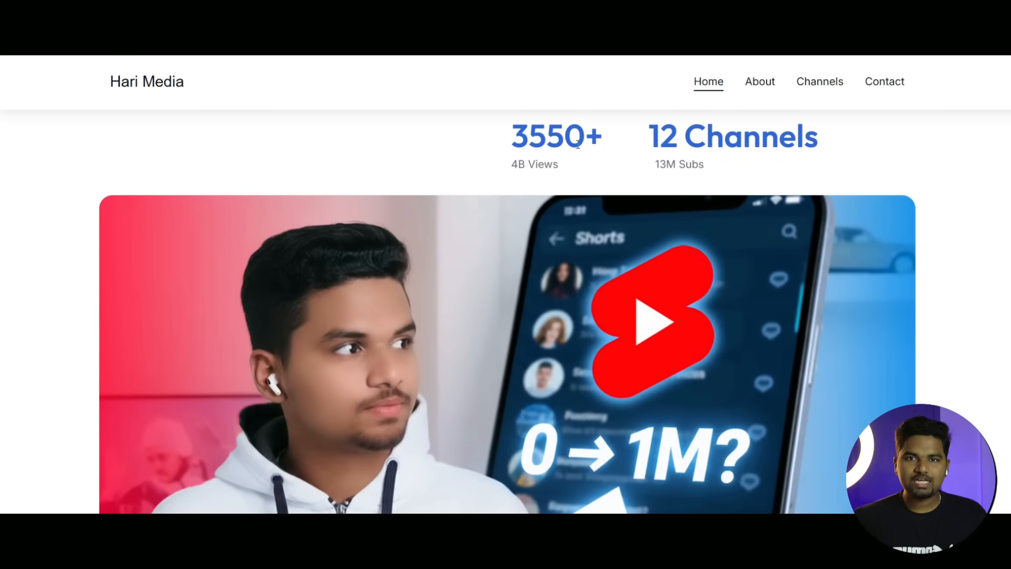
pyautogui.scroll(-12, 578, 144)
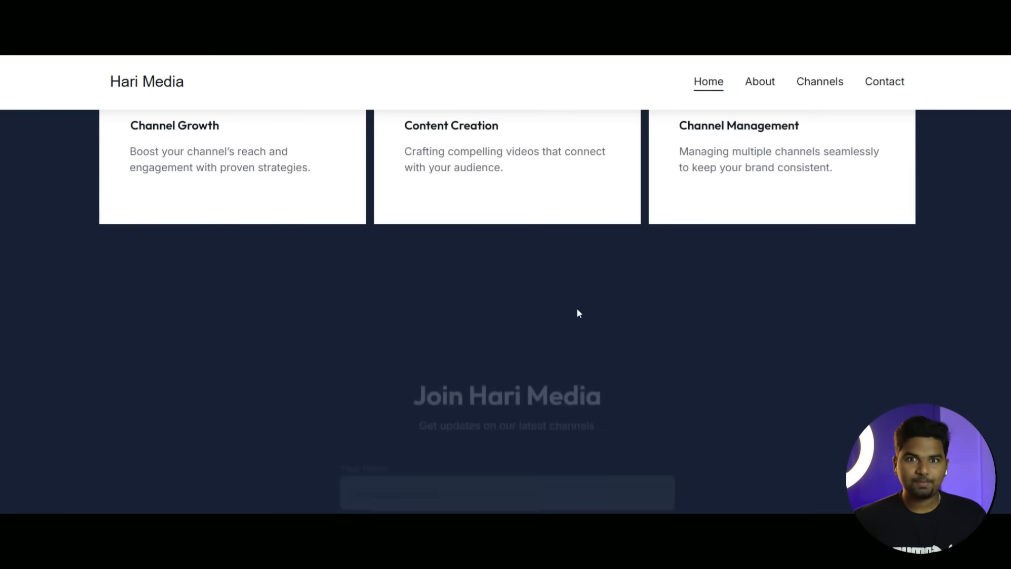
pyautogui.scroll(12, 484, 177)
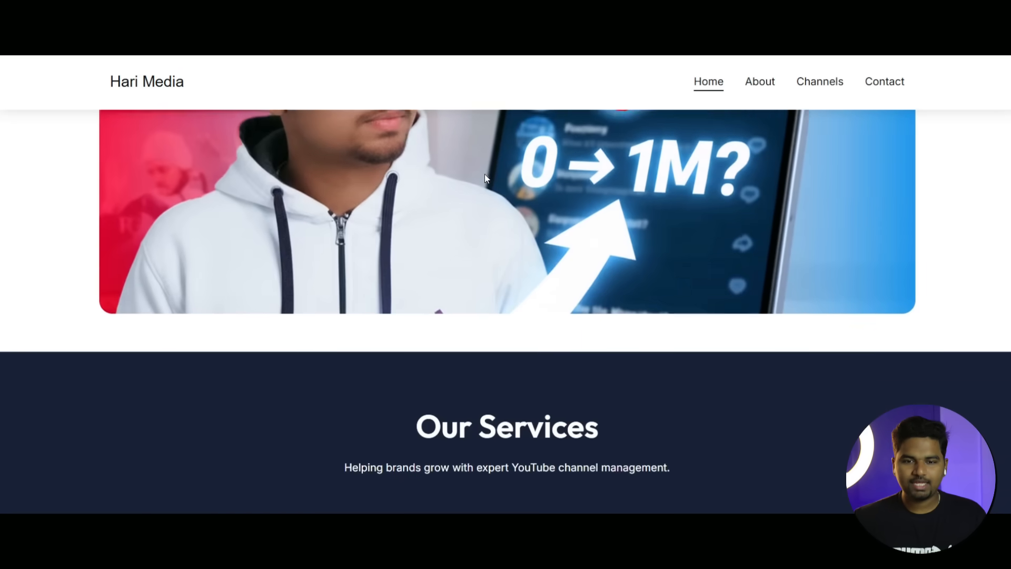
pyautogui.scroll(3, 484, 177)
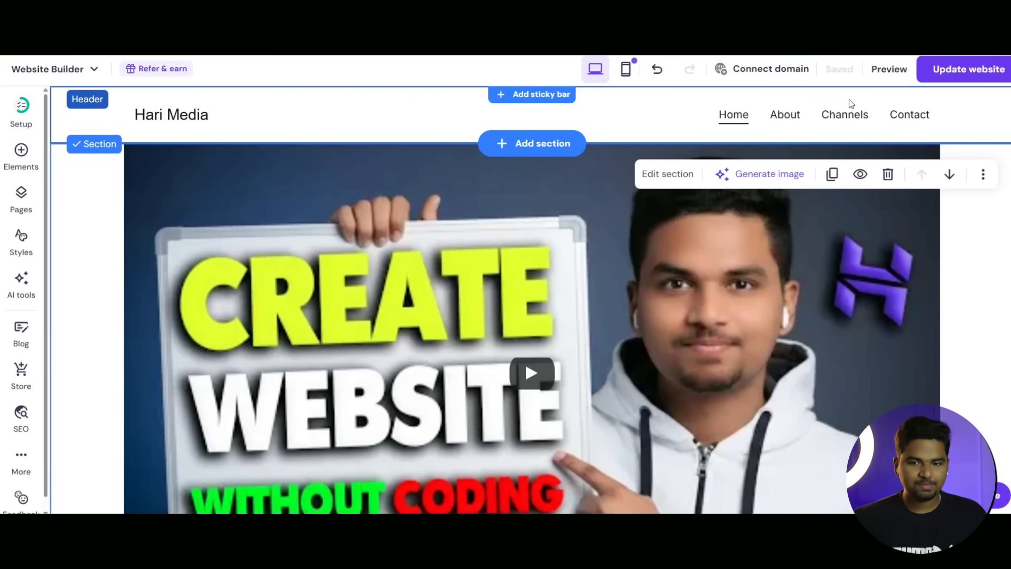
# Start replacing the site's temporary domain and choose the owned domain harizone.in to connect
pyautogui.click(745, 74)
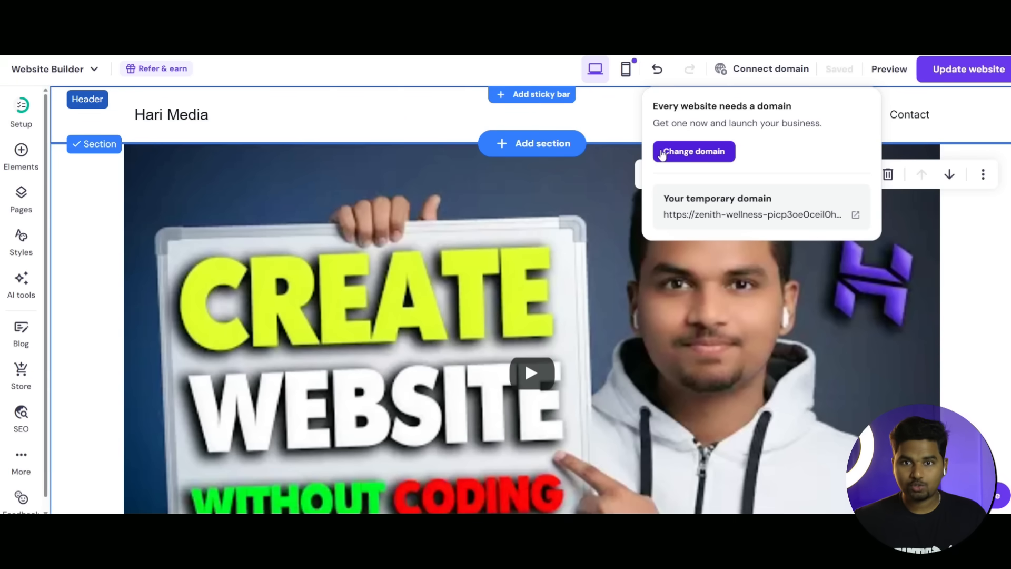
pyautogui.click(705, 151)
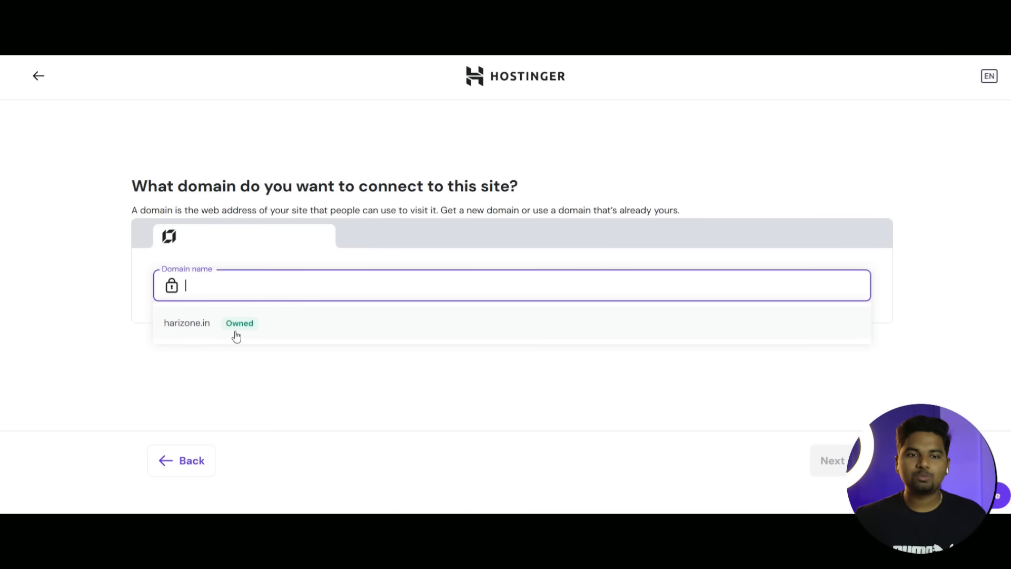
pyautogui.click(219, 330)
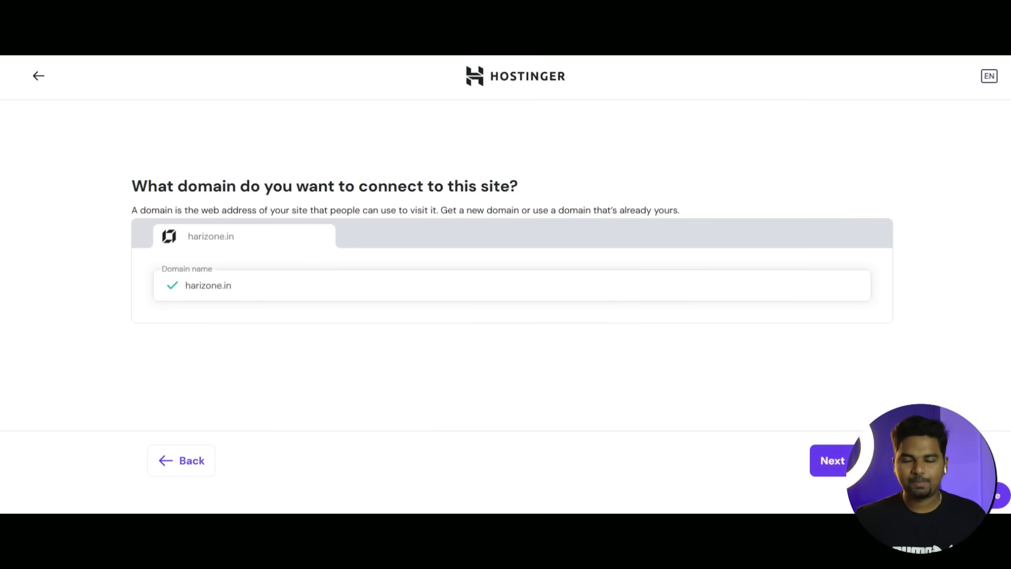